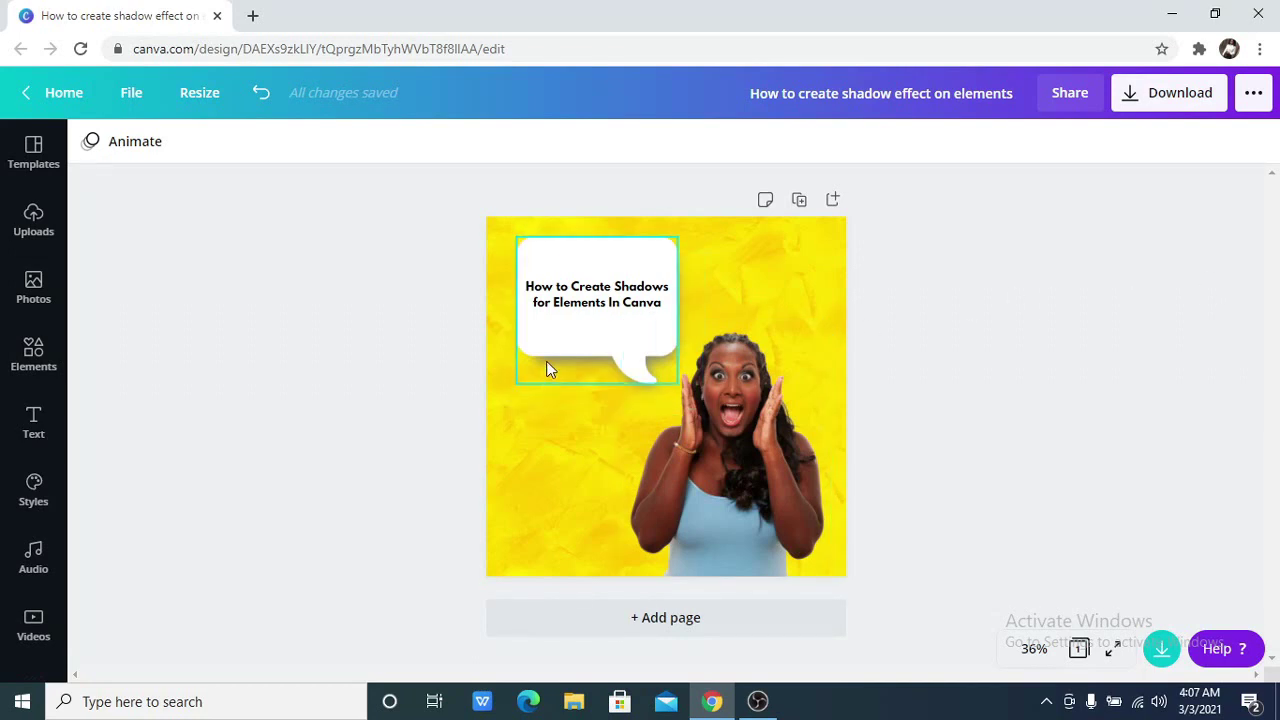
Step: Lock the speech bubble in place
left_click(565, 385)
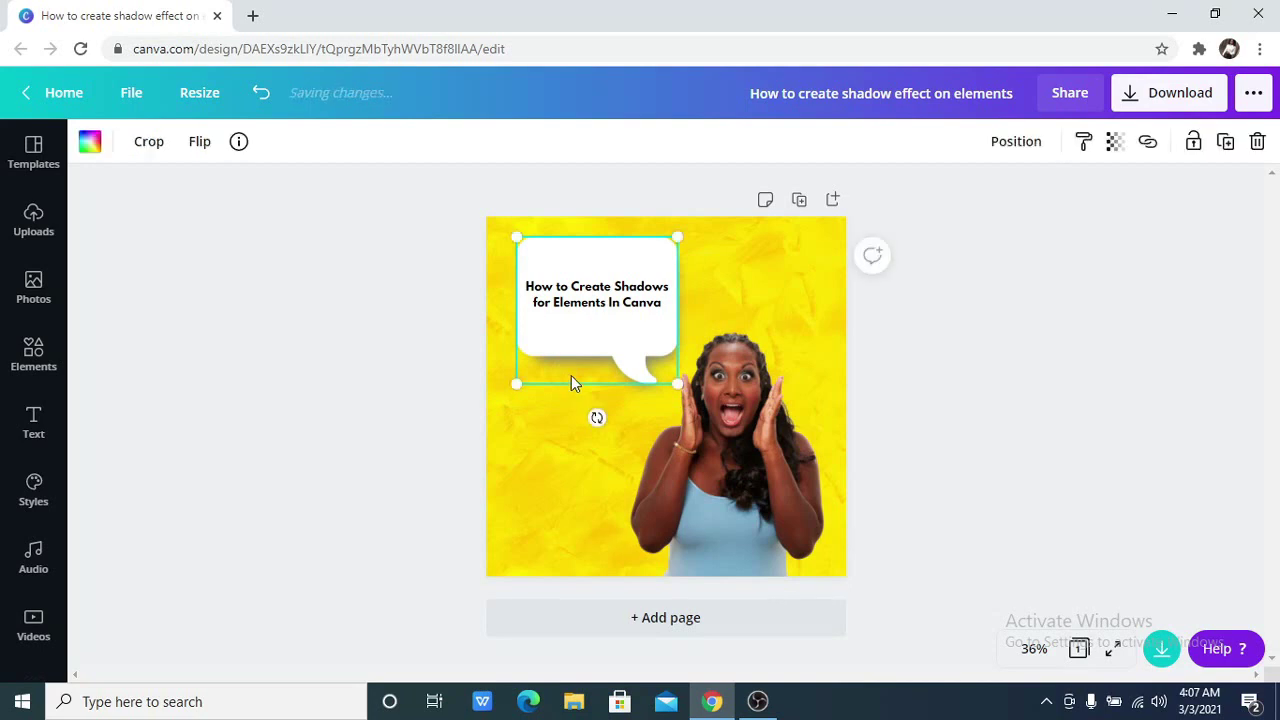
left_click(595, 388)
left_click(594, 376)
left_click(1193, 141)
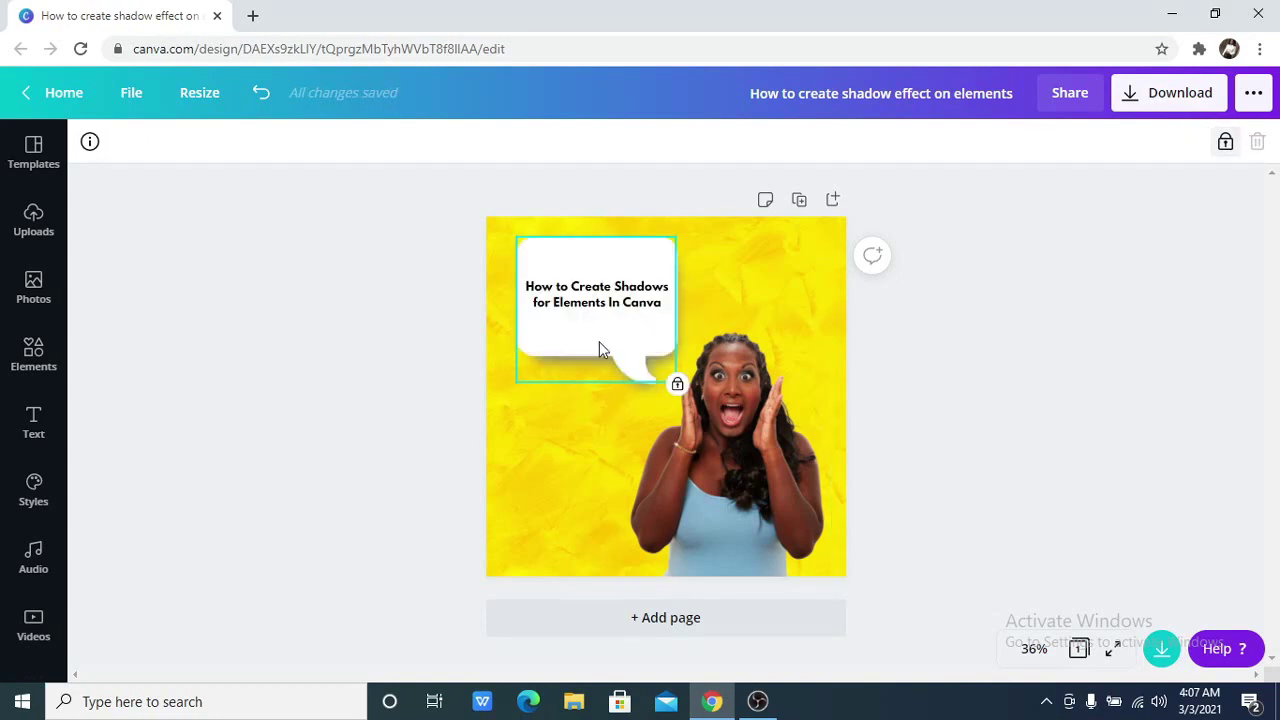
Step: Shift the shadow element slightly down beneath the bubble, then add a blank second page
left_click(592, 386)
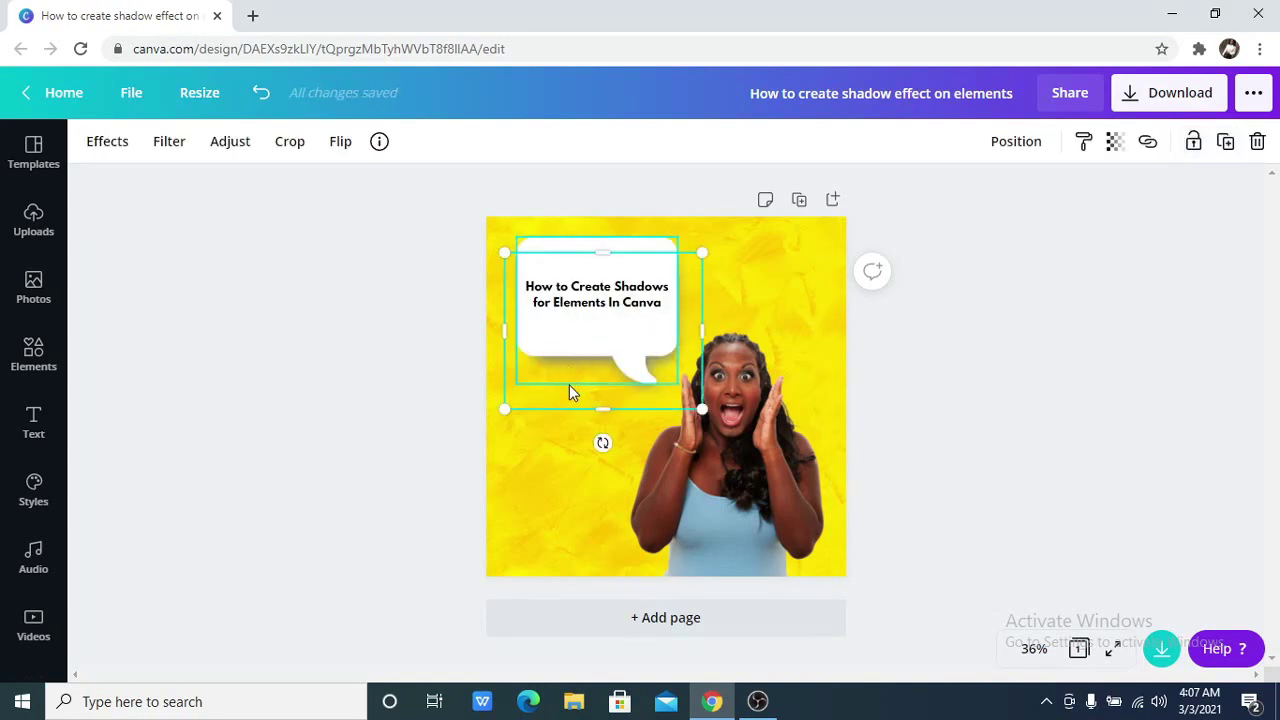
mouse_move(564, 392)
left_mouse_down()
mouse_move(563, 449)
mouse_move(570, 400)
left_mouse_up()
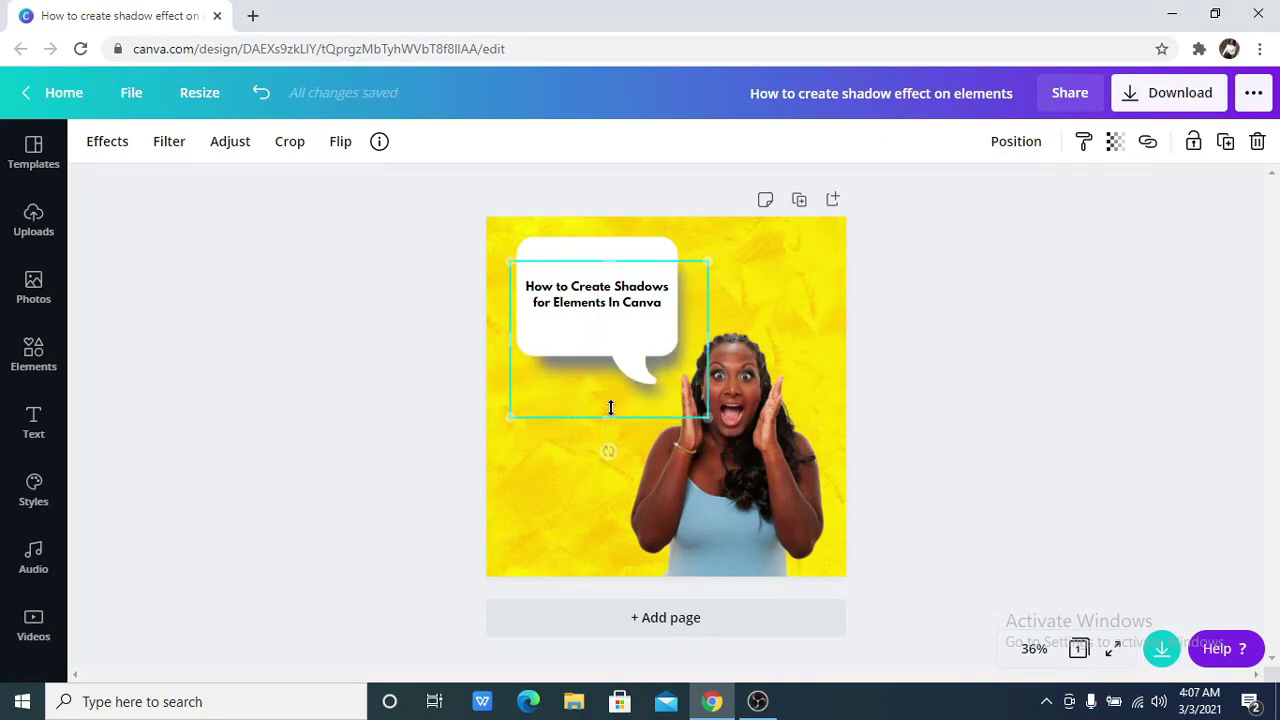
left_click(809, 303)
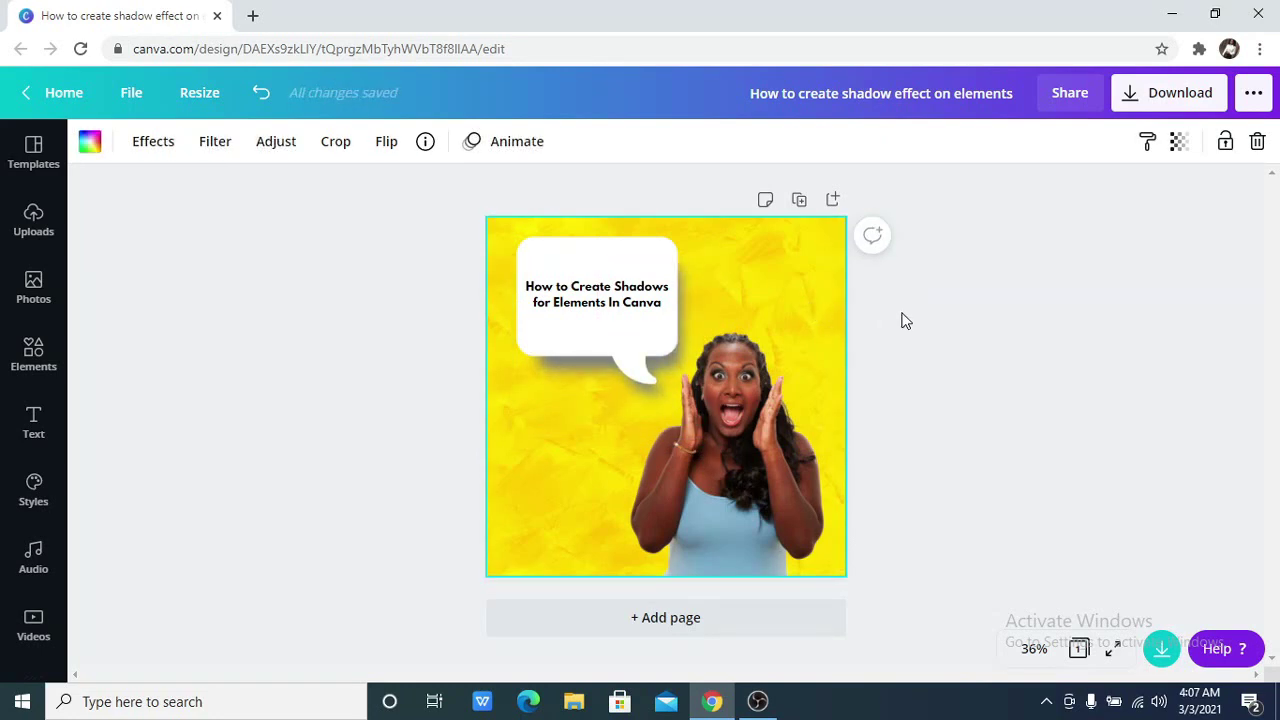
left_click(832, 200)
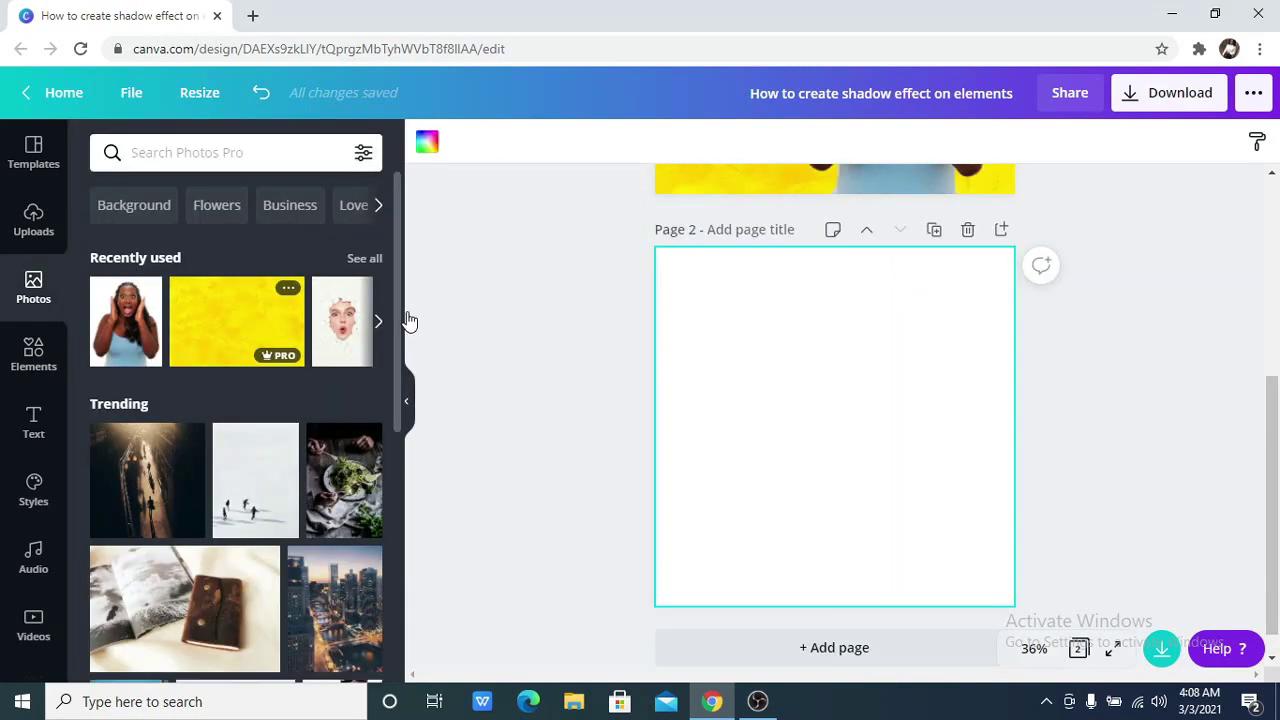
Step: Make the yellow textured image page 2's background and add the surprised woman photo
right_click(872, 528)
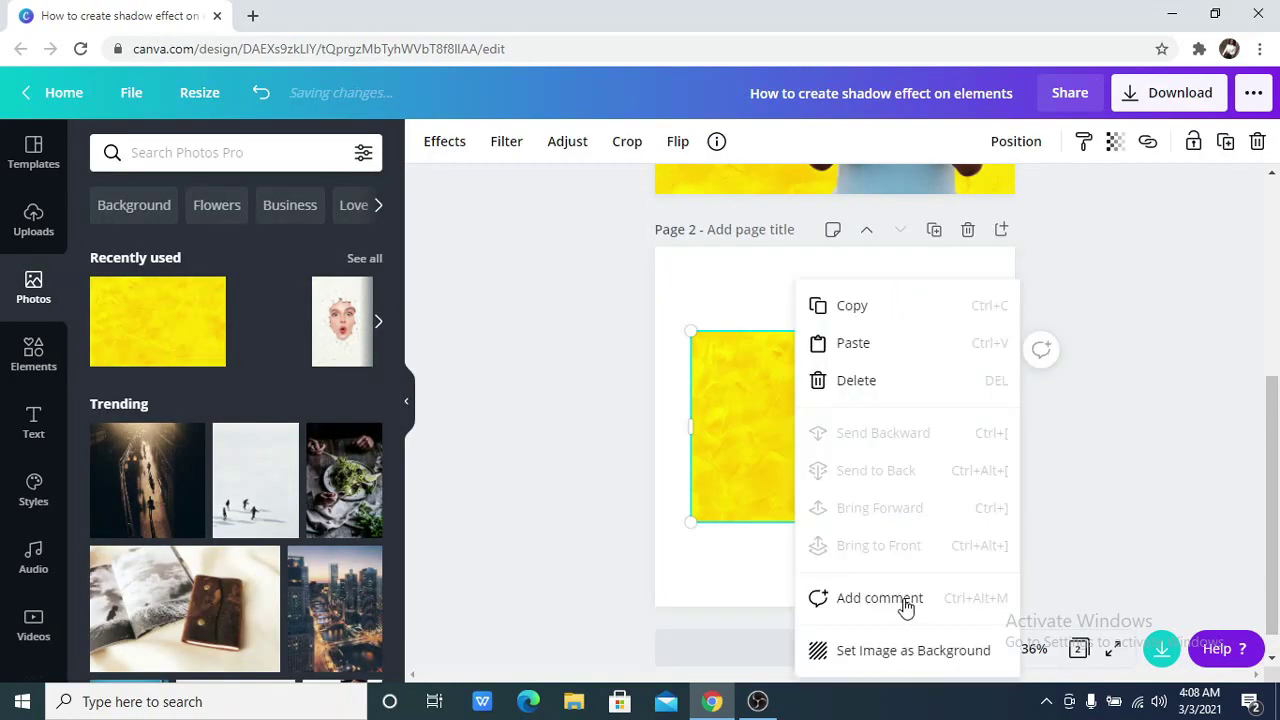
left_click(906, 658)
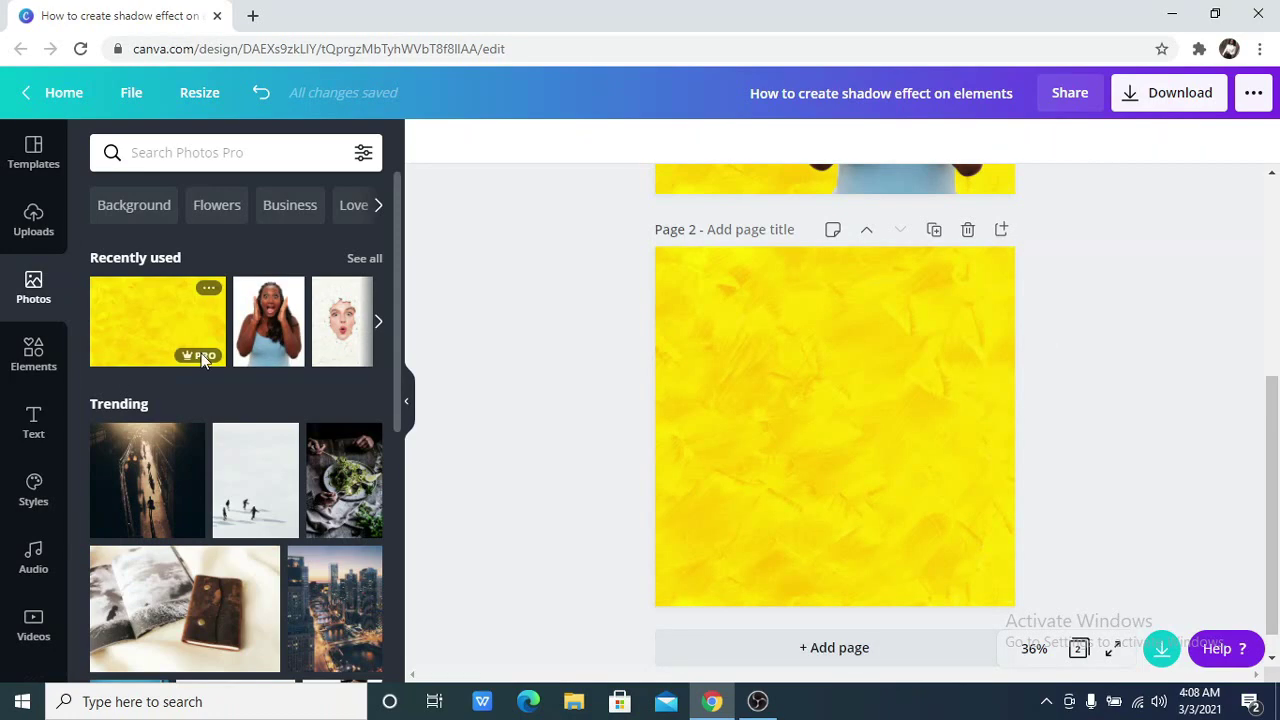
left_click(268, 322)
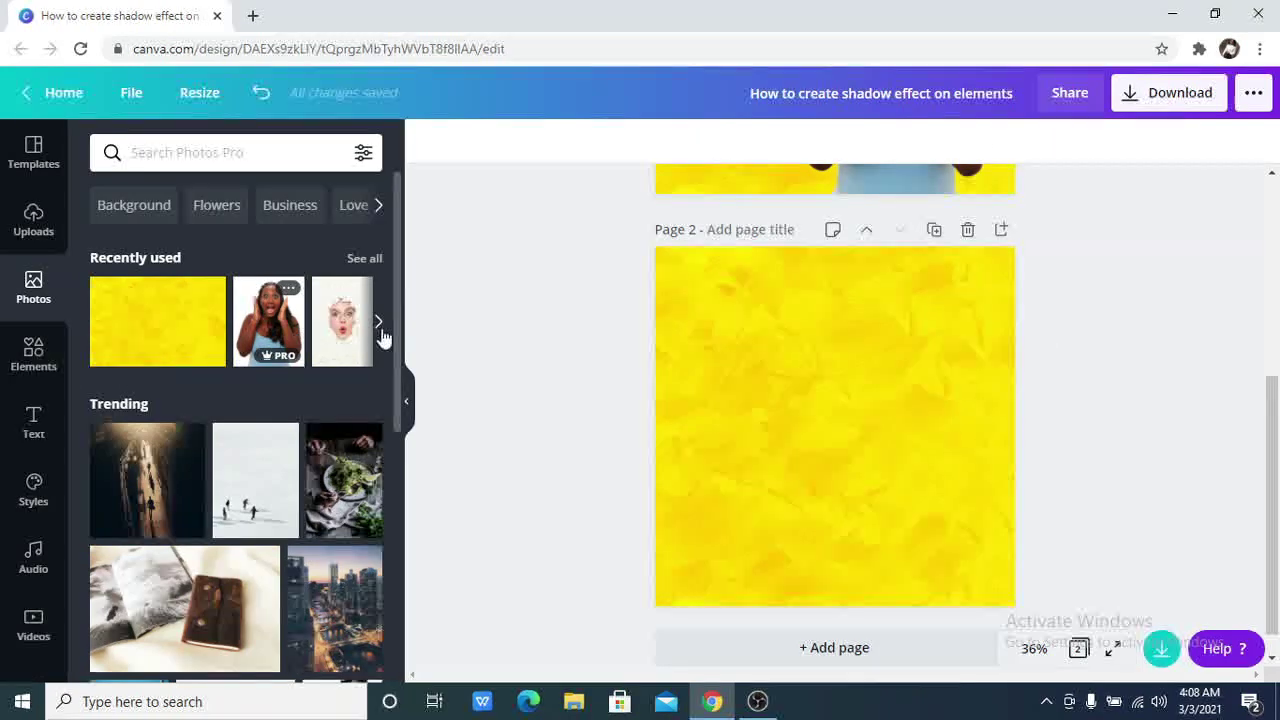
left_click(461, 376)
left_click(407, 412)
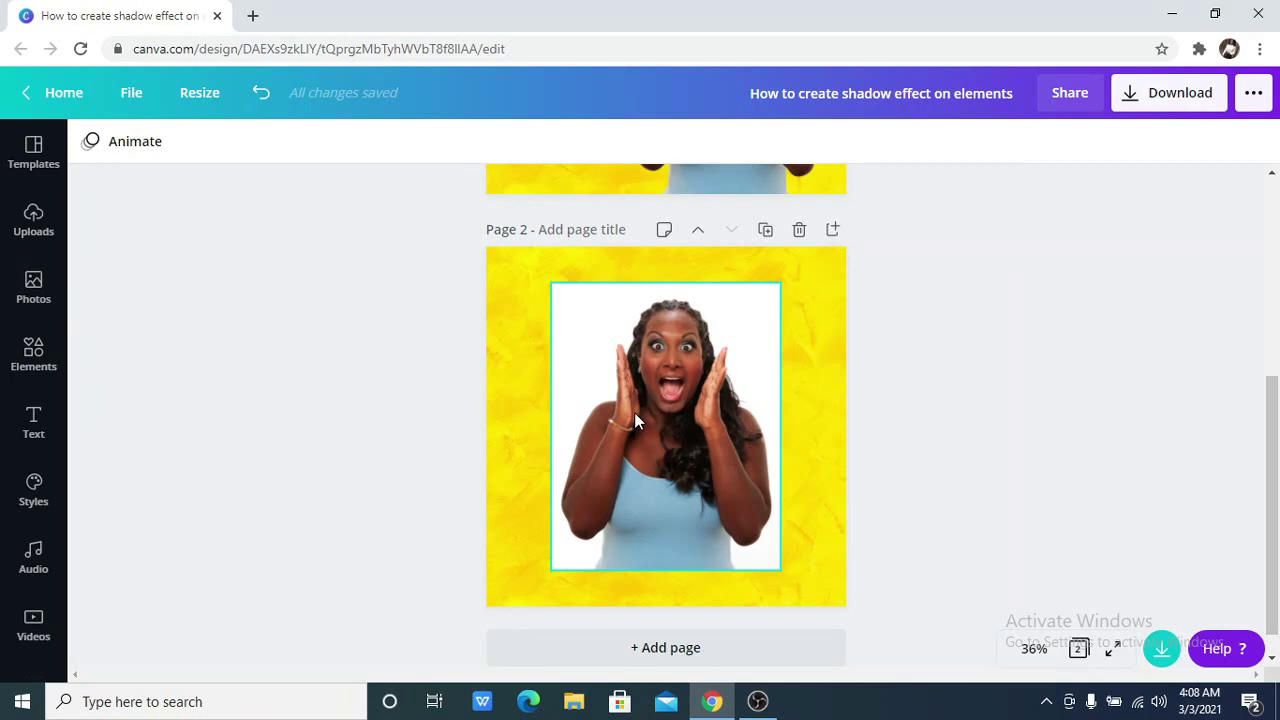
left_click(634, 412)
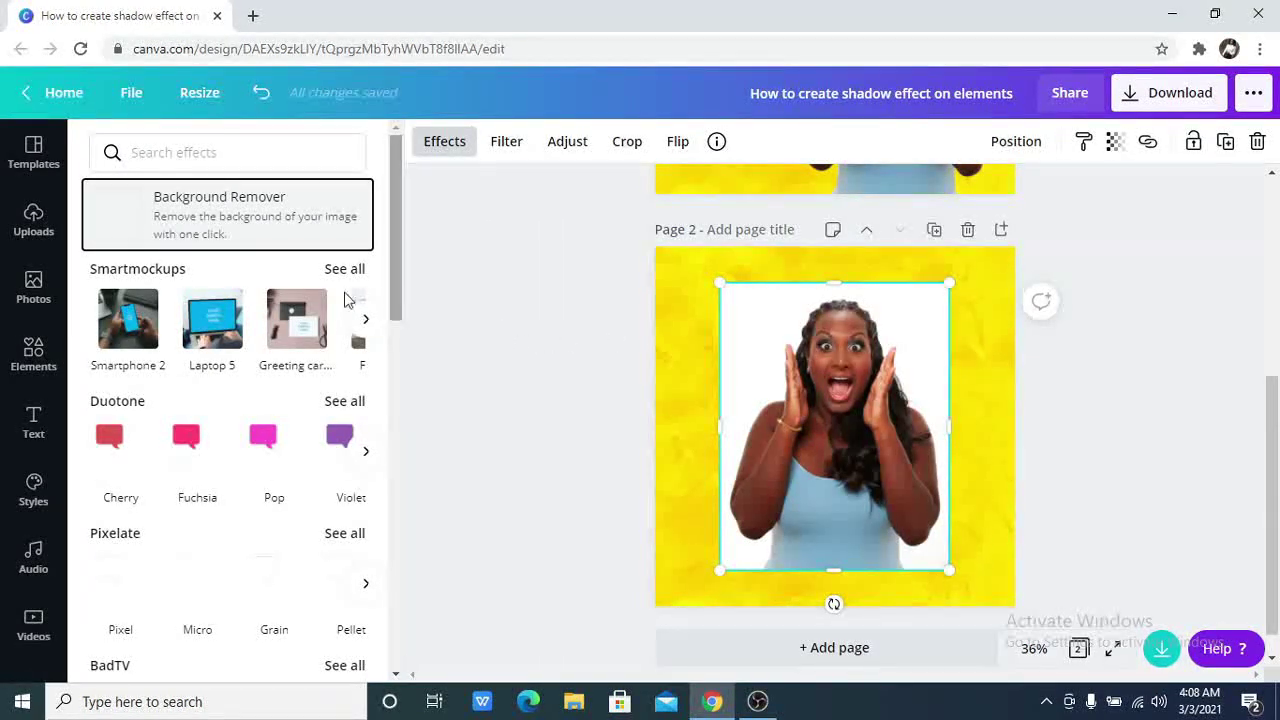
Step: Apply Background Remover to the woman photo and move her toward page 2's lower right
left_click(295, 222)
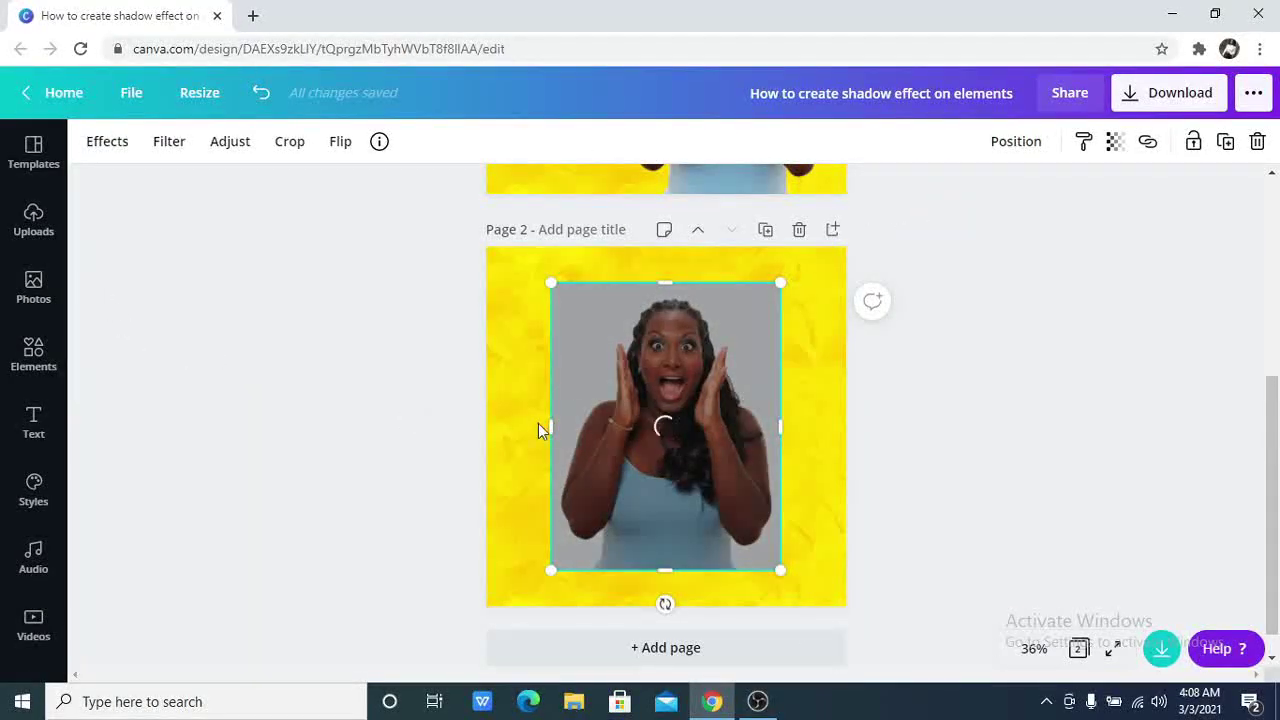
left_click_drag(682, 397, 728, 450)
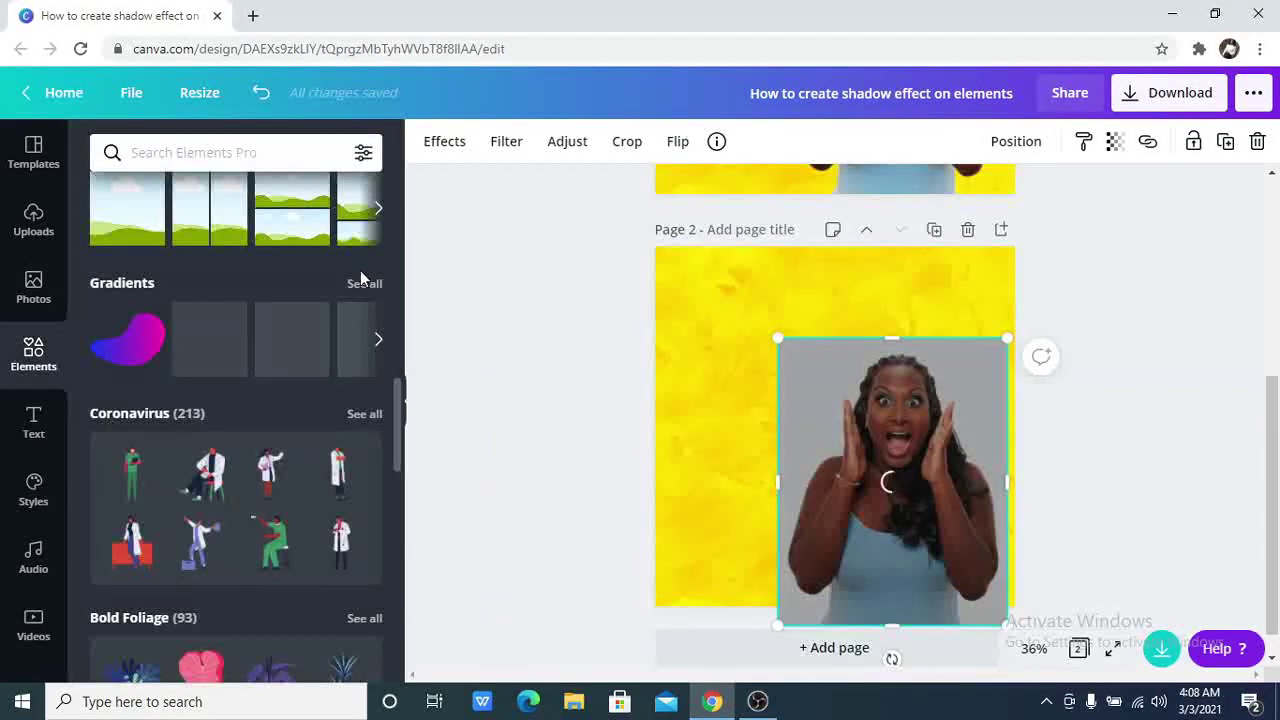
scroll(330, 348, "up", 4)
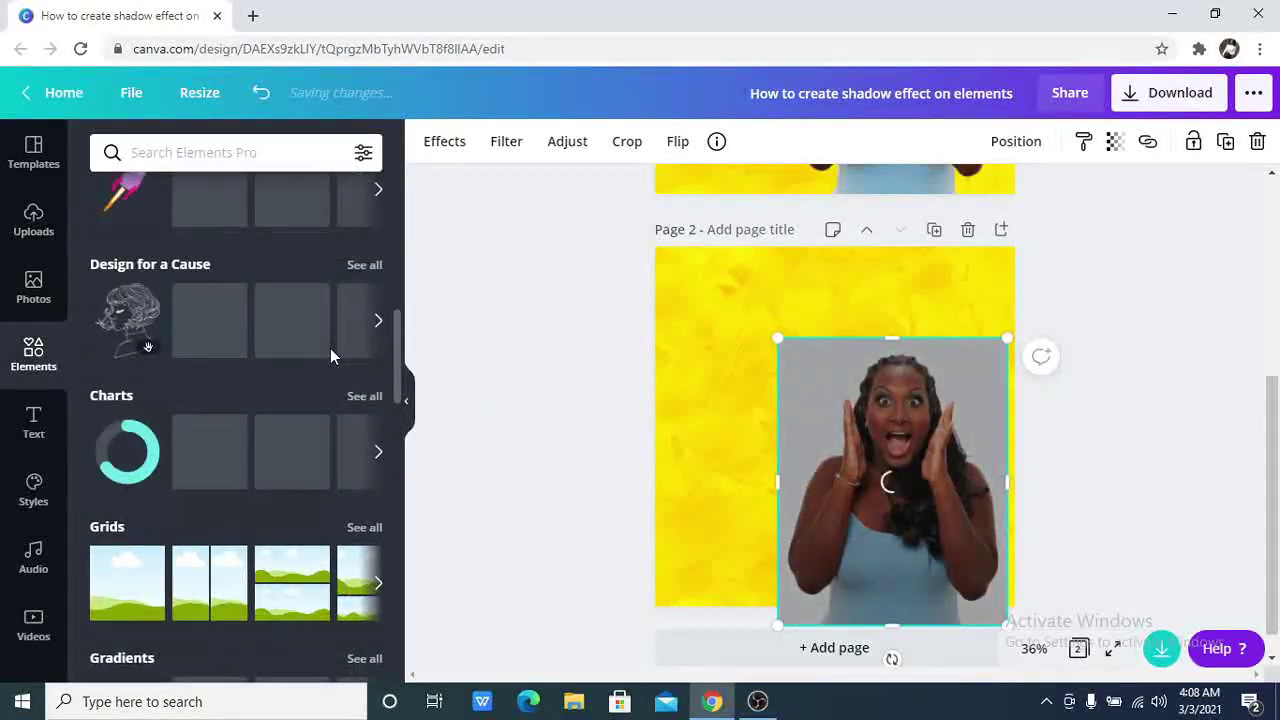
scroll(330, 348, "up", 8)
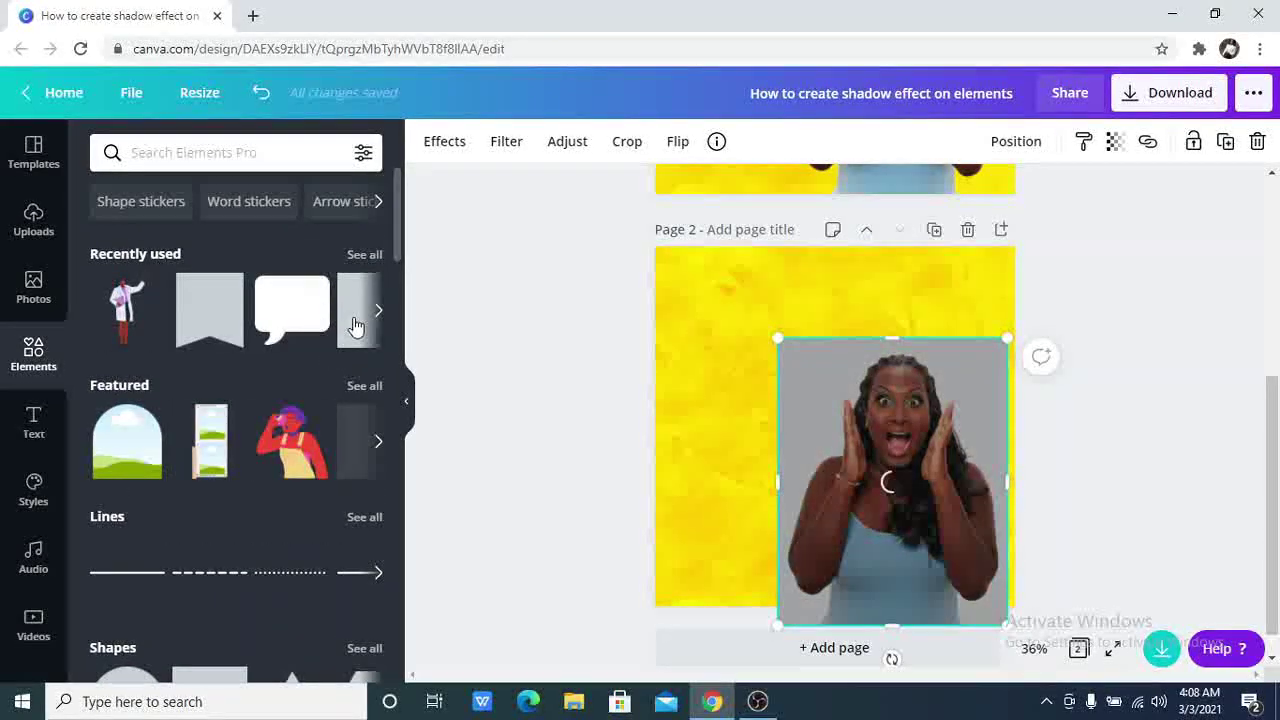
Step: Add a speech bubble shape to page 2 and retry the photo's background removal
left_click(412, 405)
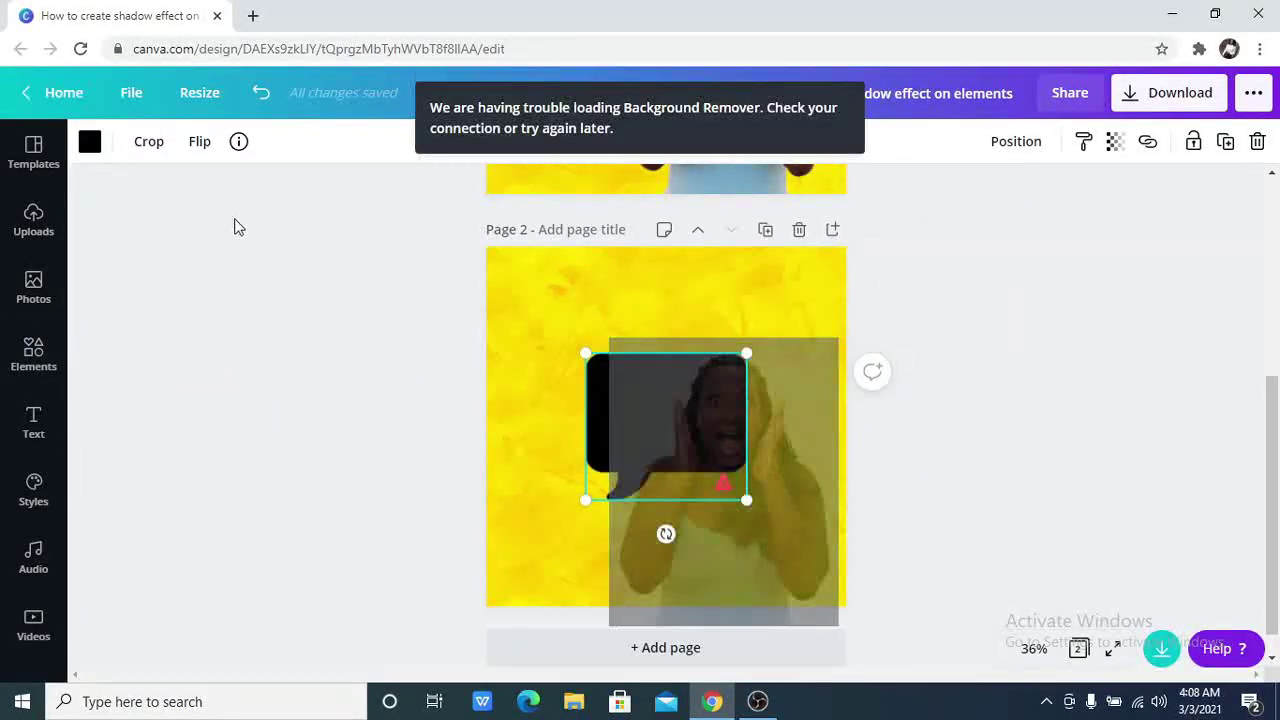
left_click(893, 296)
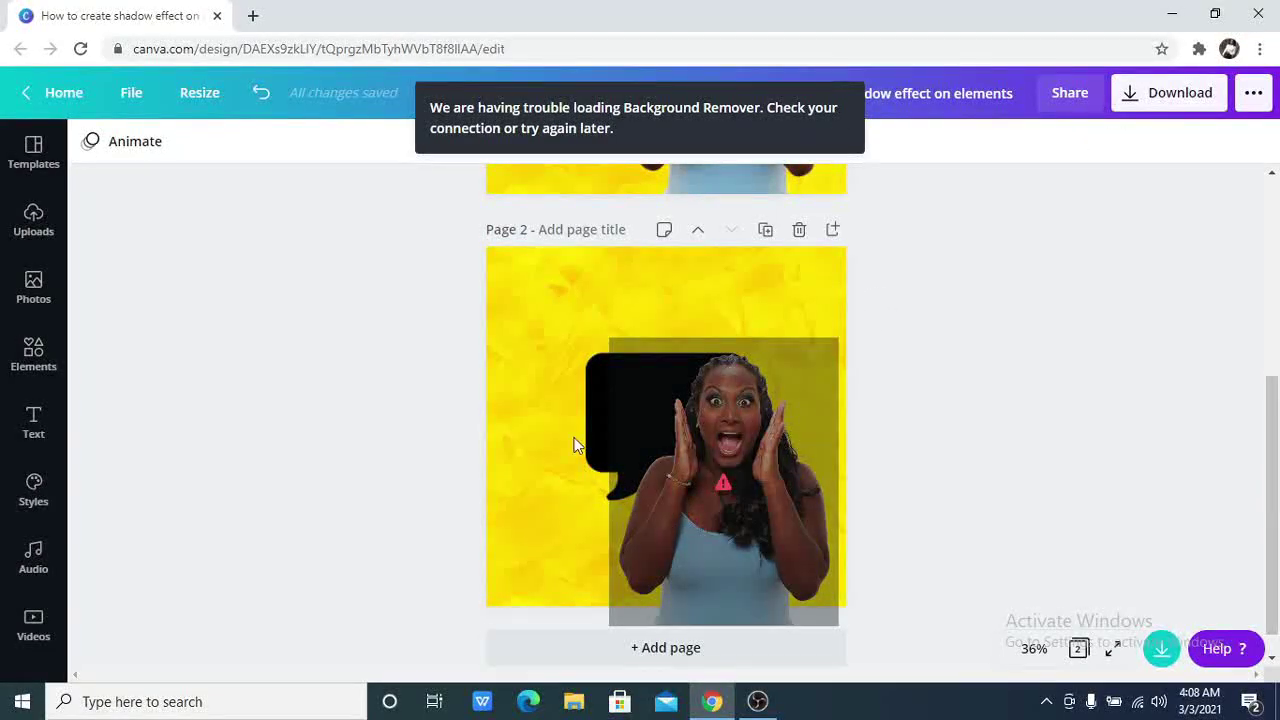
left_click(728, 471)
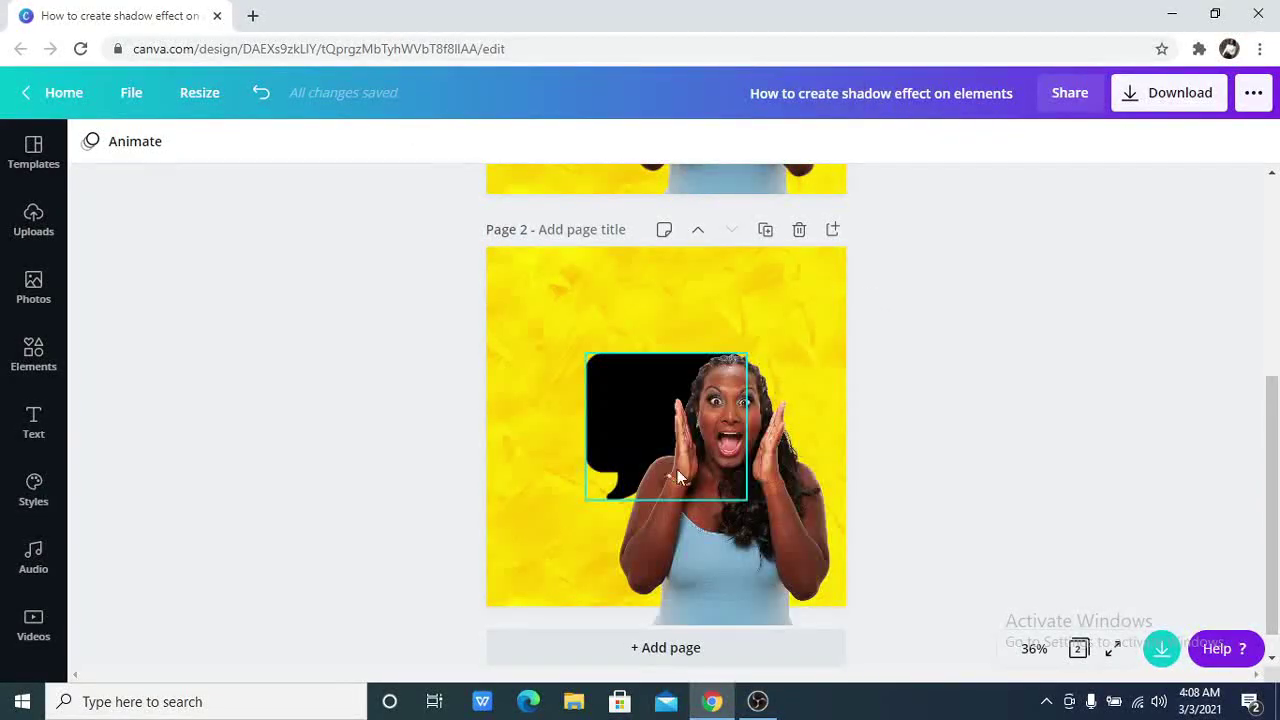
Step: Colour the bubble white, move it to the upper left, and push the woman into the bottom-right corner
left_click(636, 457)
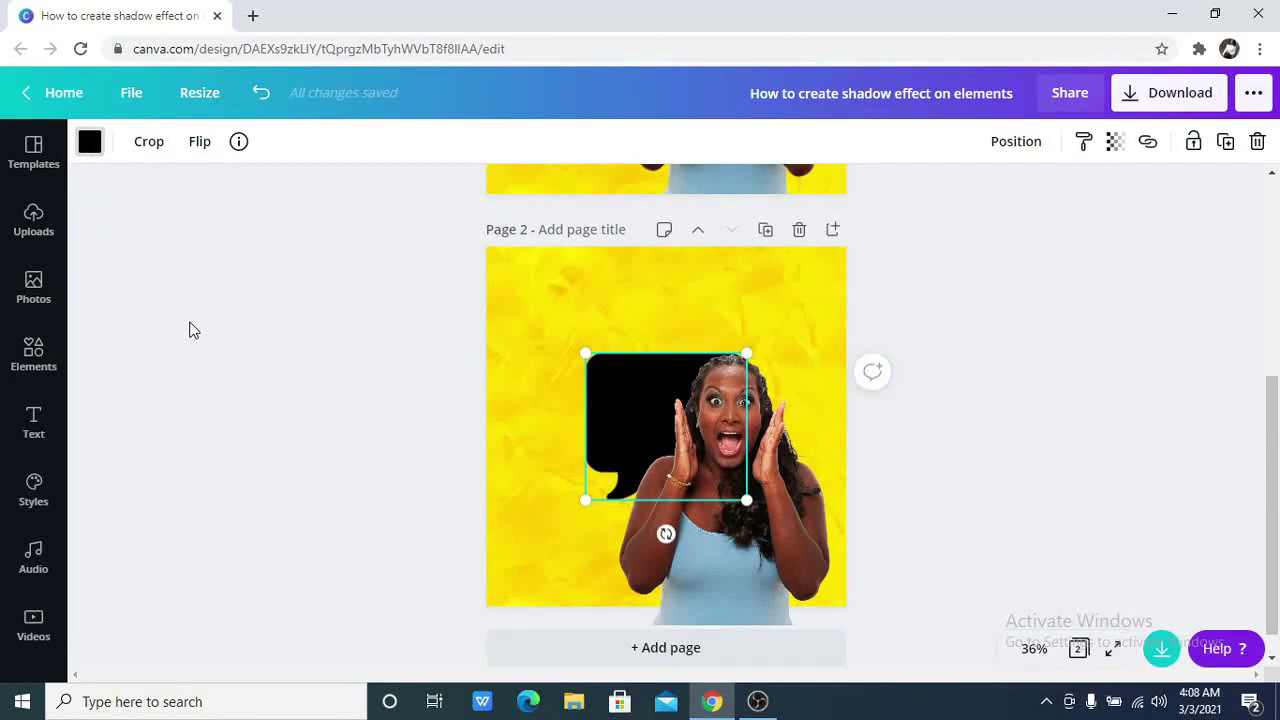
left_click(89, 141)
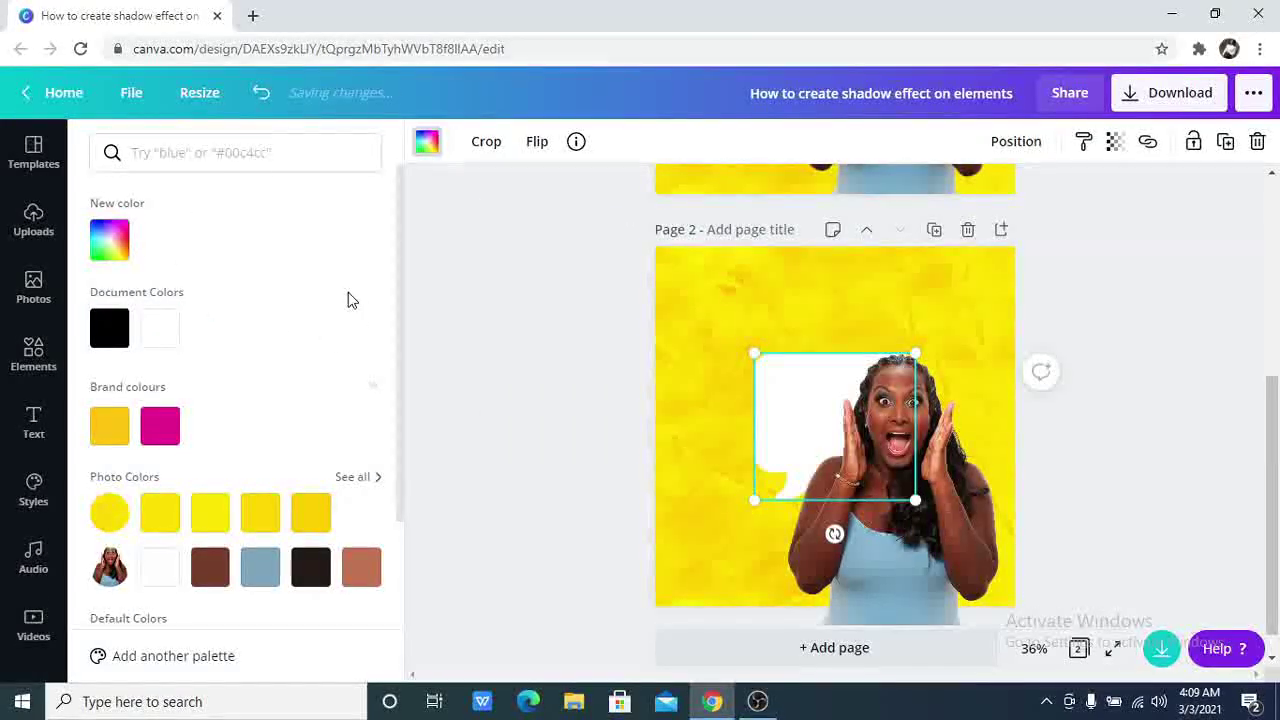
key("Escape")
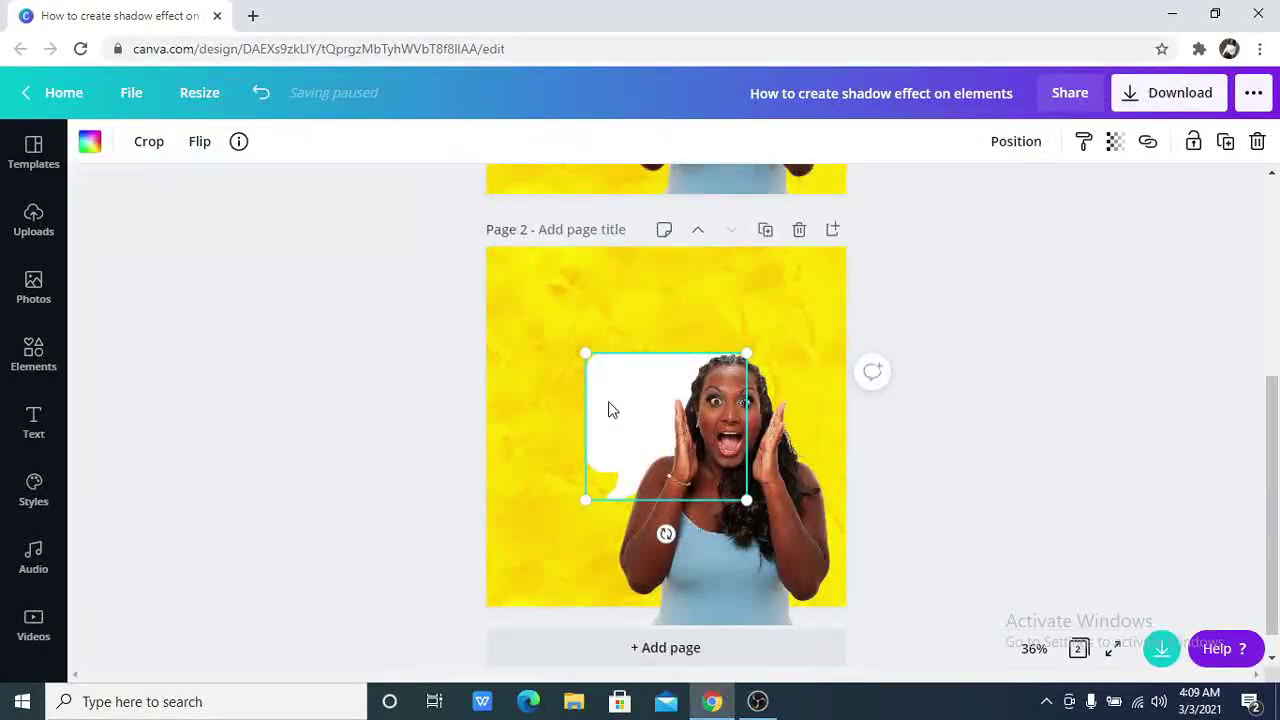
left_click_drag(612, 410, 540, 323)
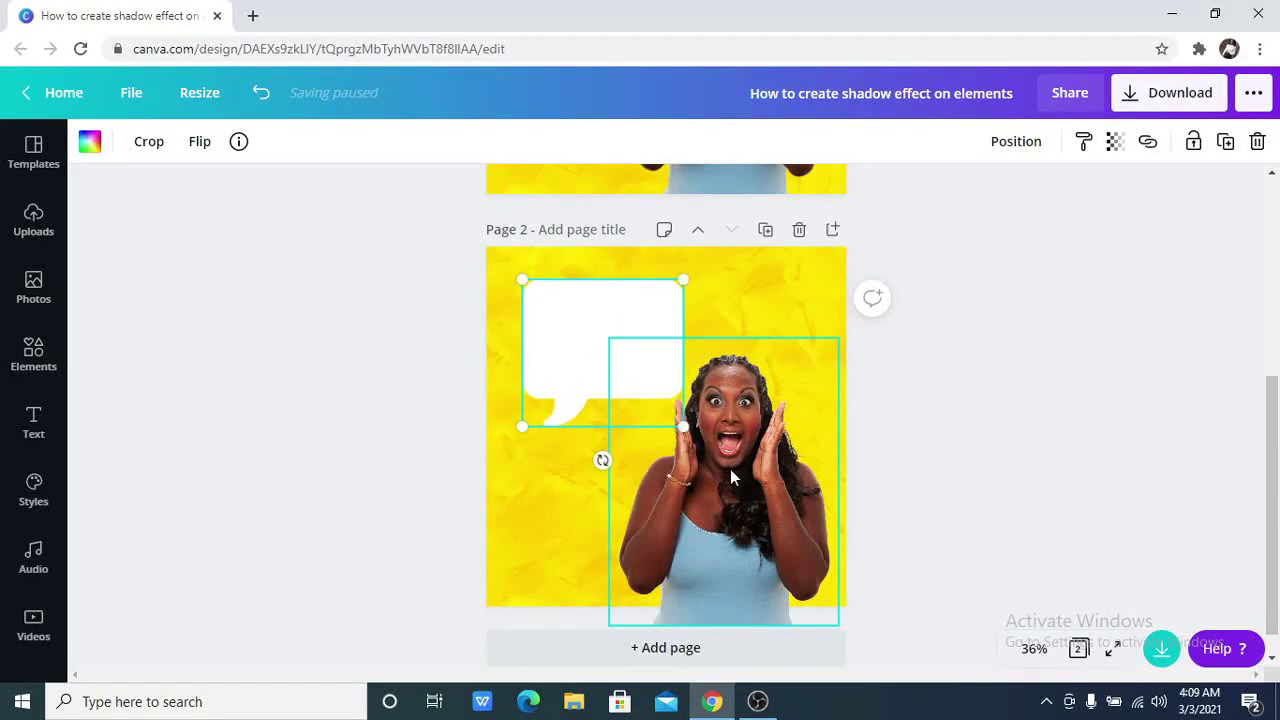
left_click_drag(730, 469, 734, 457)
Step: Resize the woman photo to 606 × 757 and shrink the bubble, nudging it up beside her
left_click(908, 334)
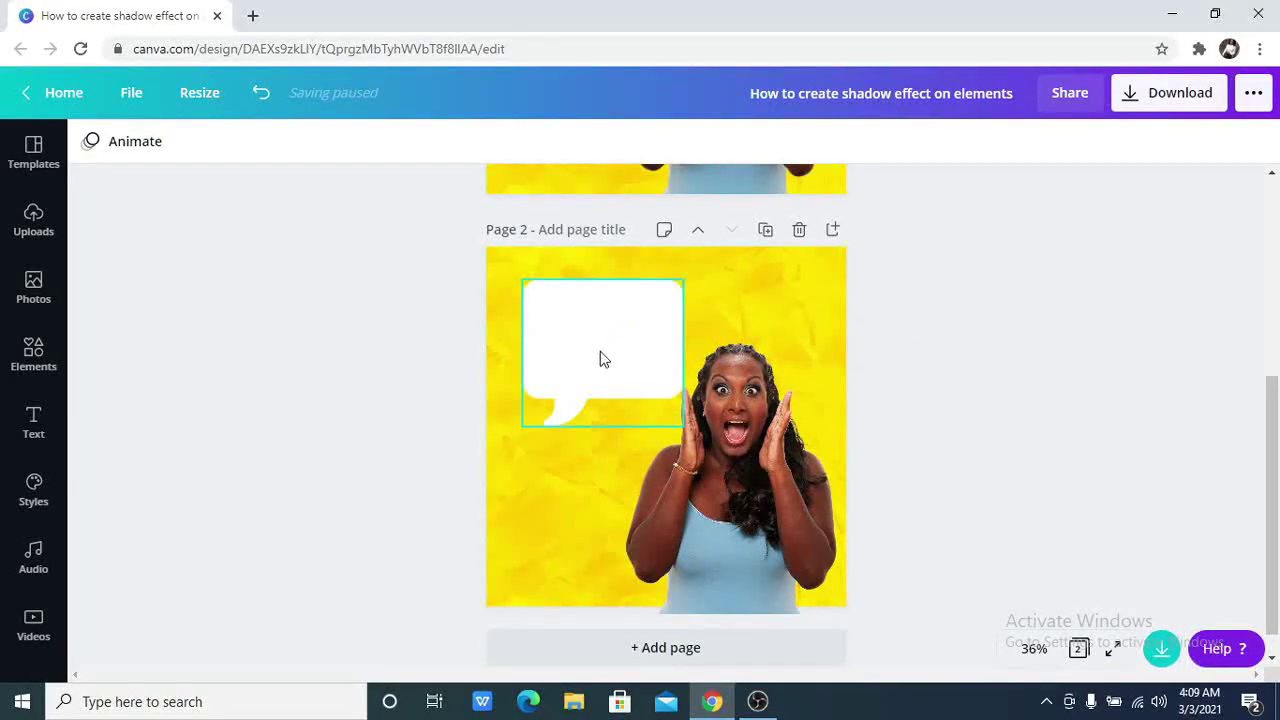
left_click_drag(600, 358, 650, 362)
left_click(705, 374)
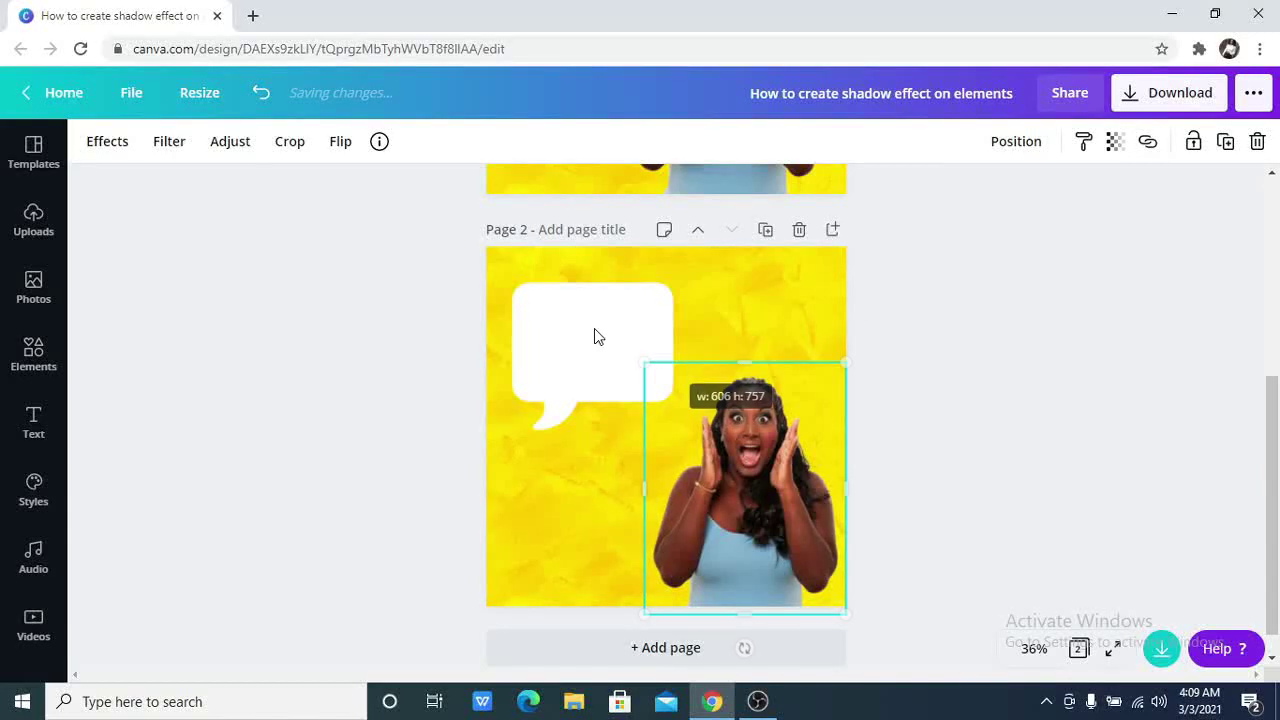
left_click(644, 322)
left_click_drag(670, 289, 643, 323)
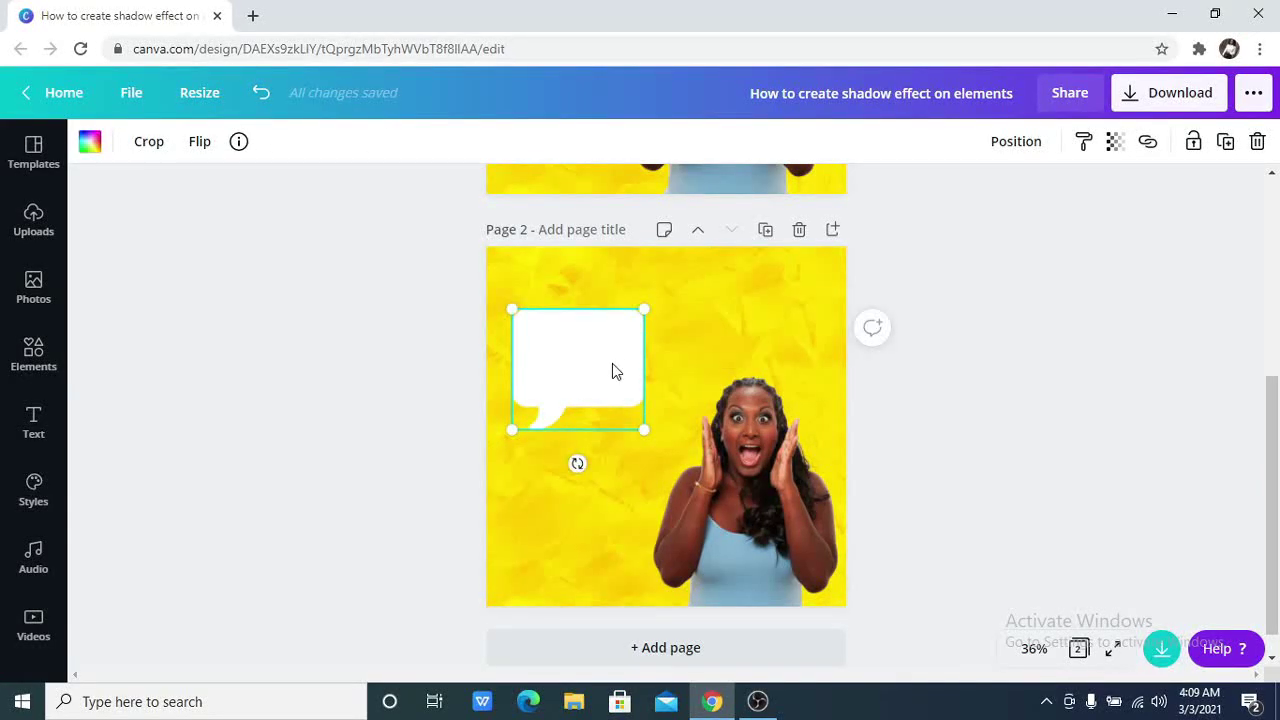
left_click_drag(611, 369, 611, 361)
left_click(913, 336)
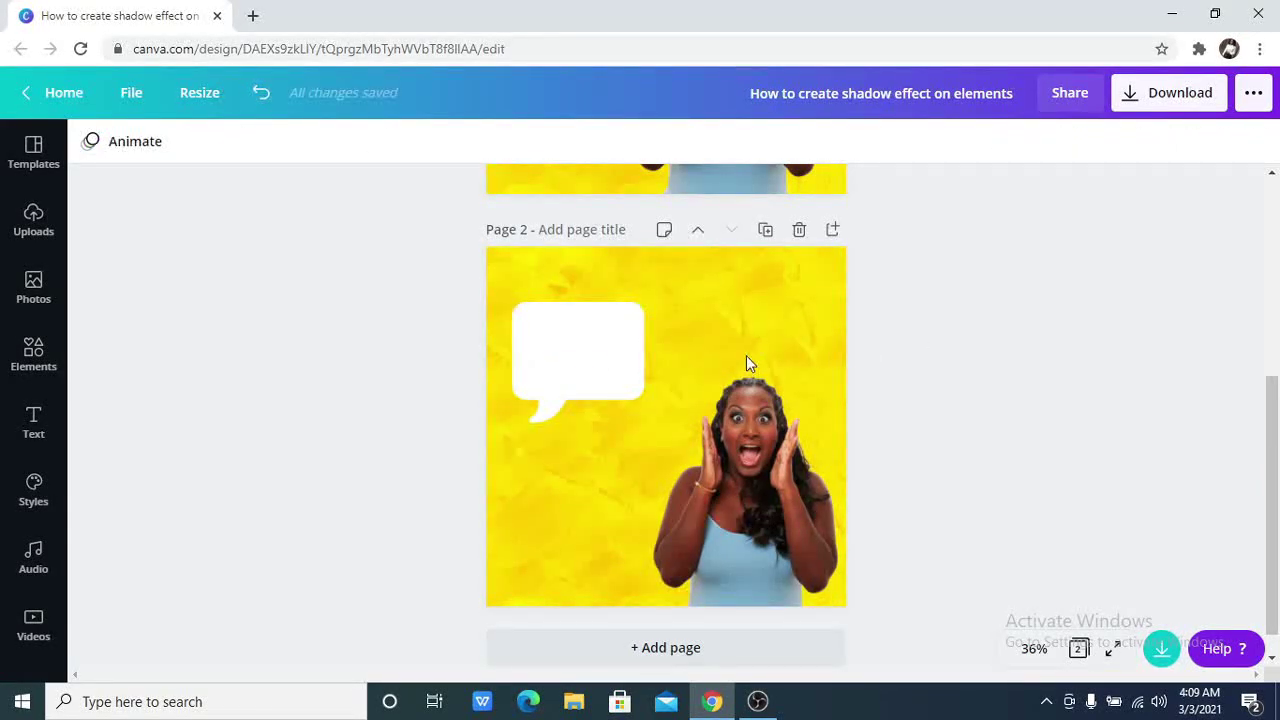
scroll(746, 358, "up", 5)
Step: Duplicate Page 1's title with Ctrl+D and move the copy onto Page 2's bubble
left_click(539, 306)
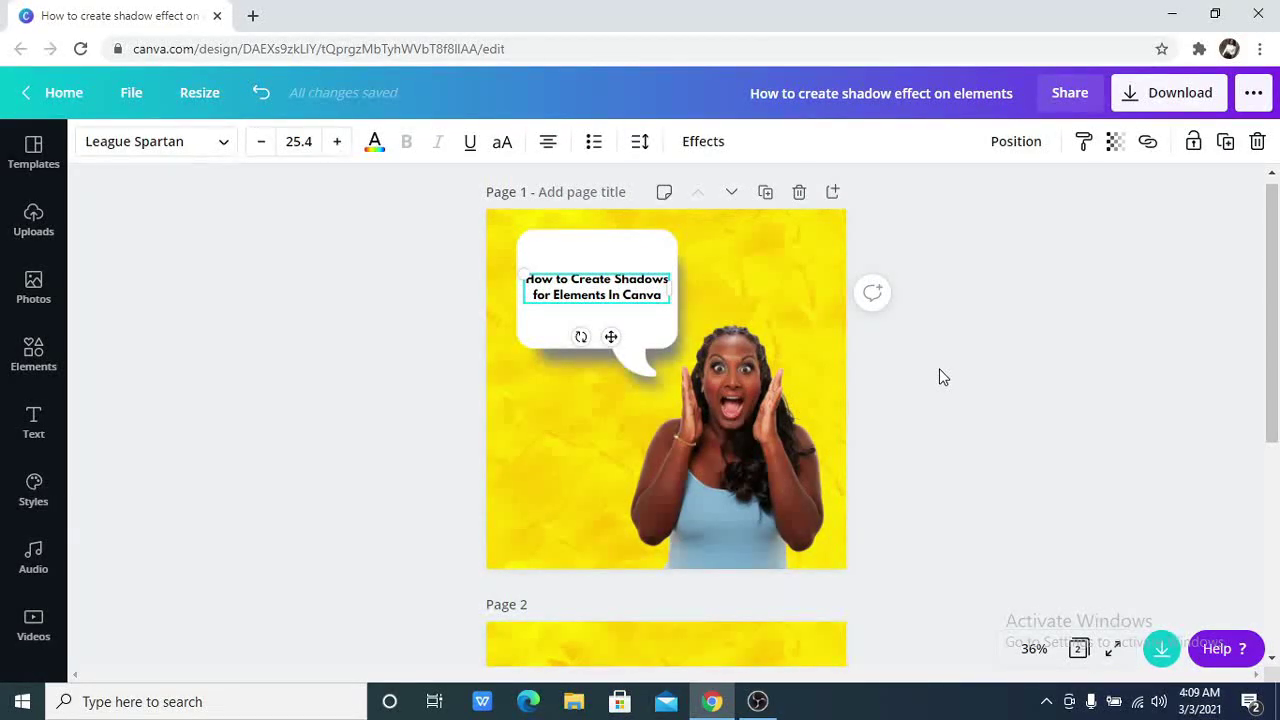
key("ctrl+d")
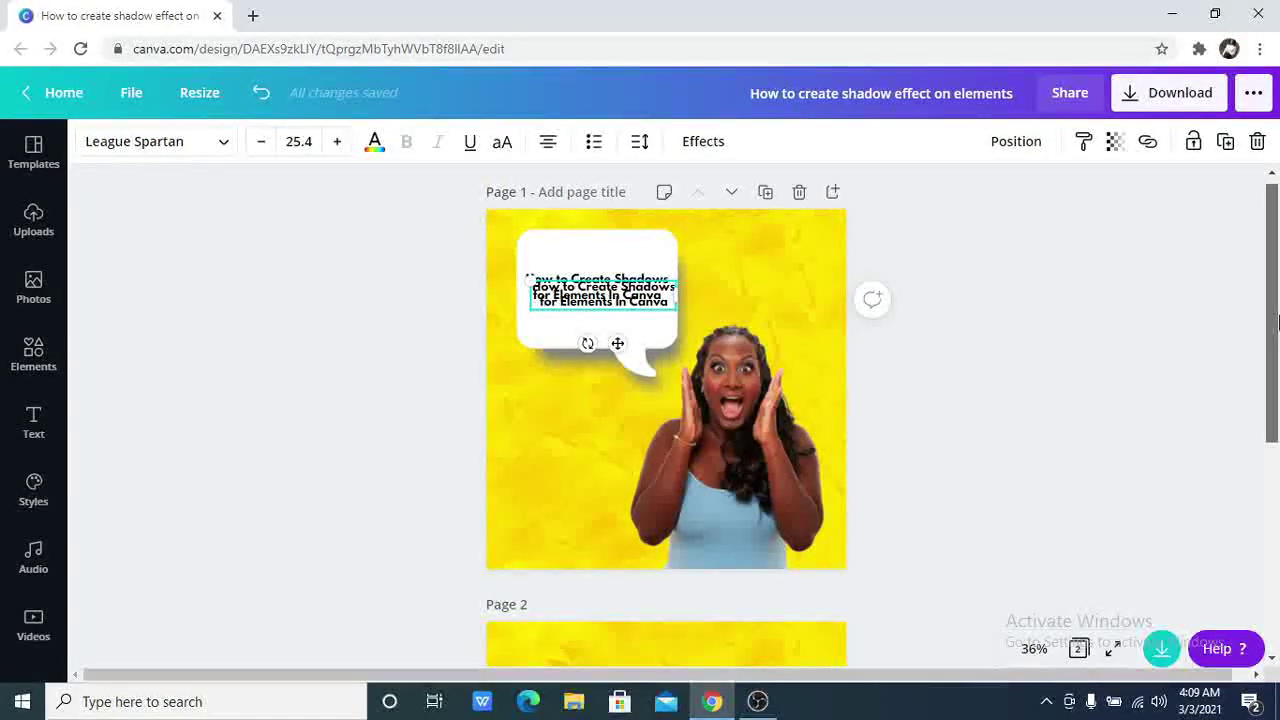
scroll(940, 376, "down", 1)
left_click(880, 350)
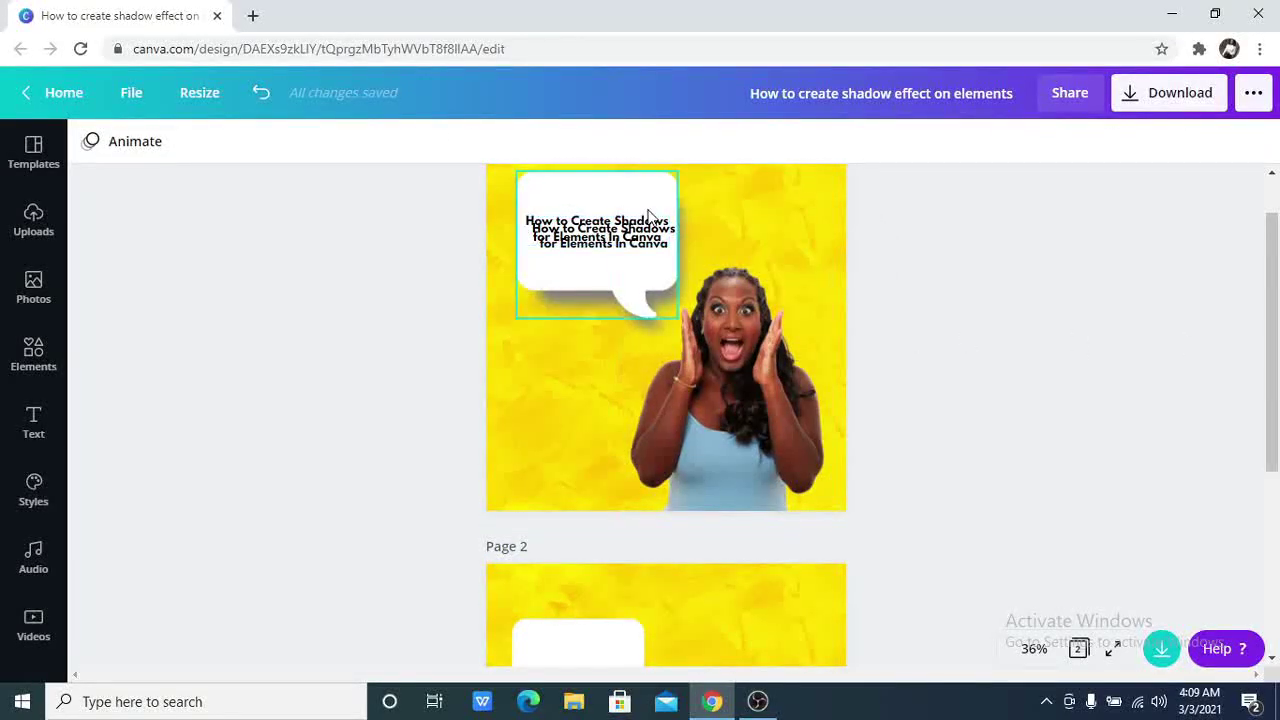
left_click(600, 236)
left_click_drag(580, 292, 574, 663)
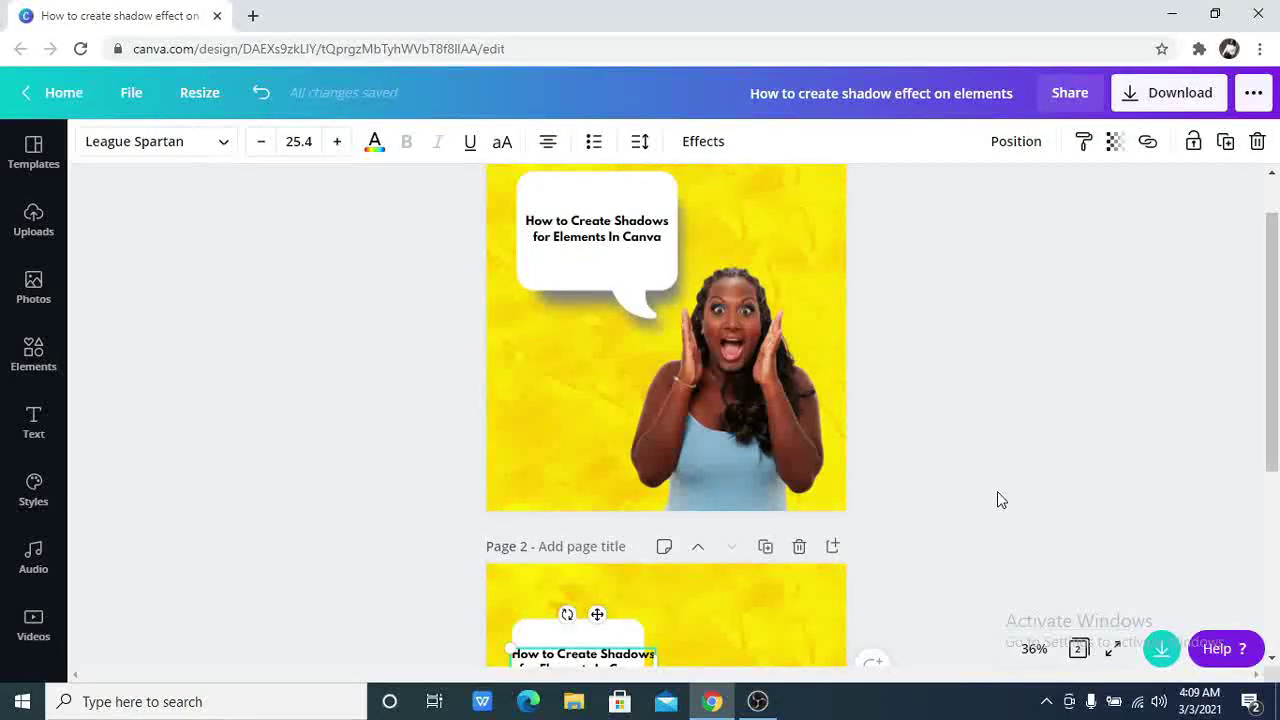
Step: Enlarge the bubble to 463 × 422 and centre the title text inside it
scroll(930, 510, "down", 3)
left_click(603, 517)
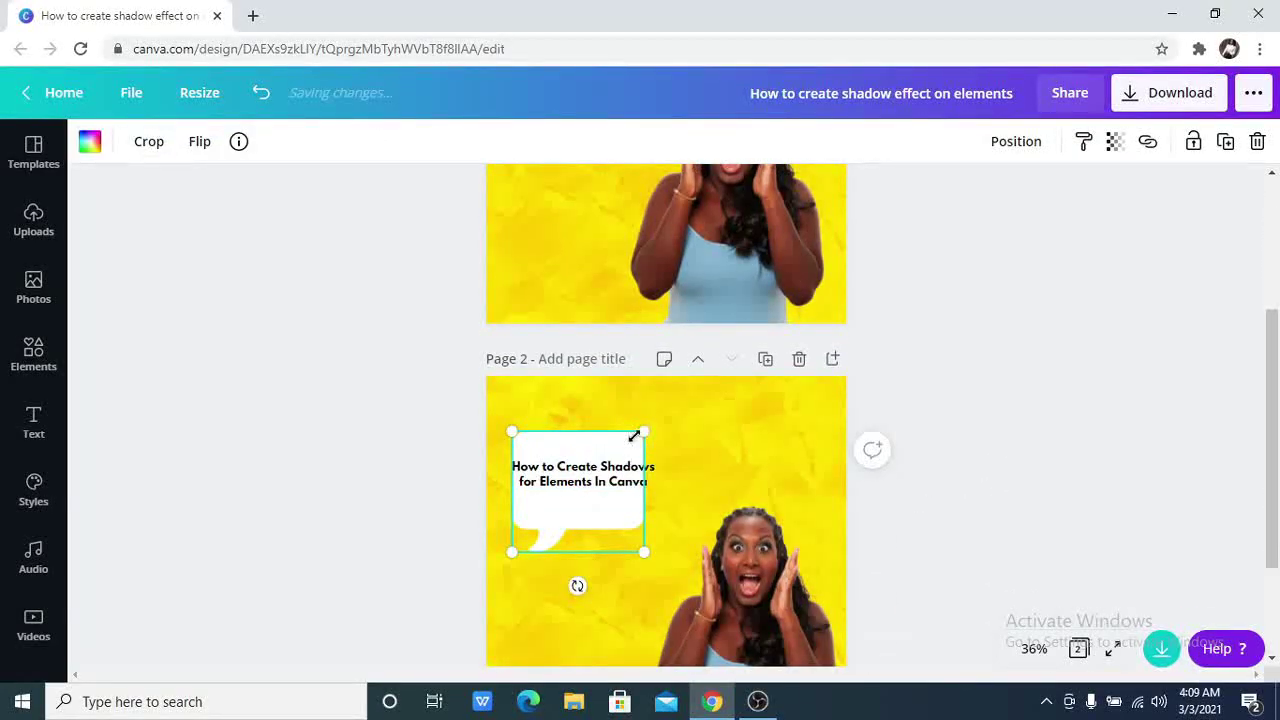
left_click_drag(648, 432, 700, 440)
left_click_drag(608, 484, 614, 470)
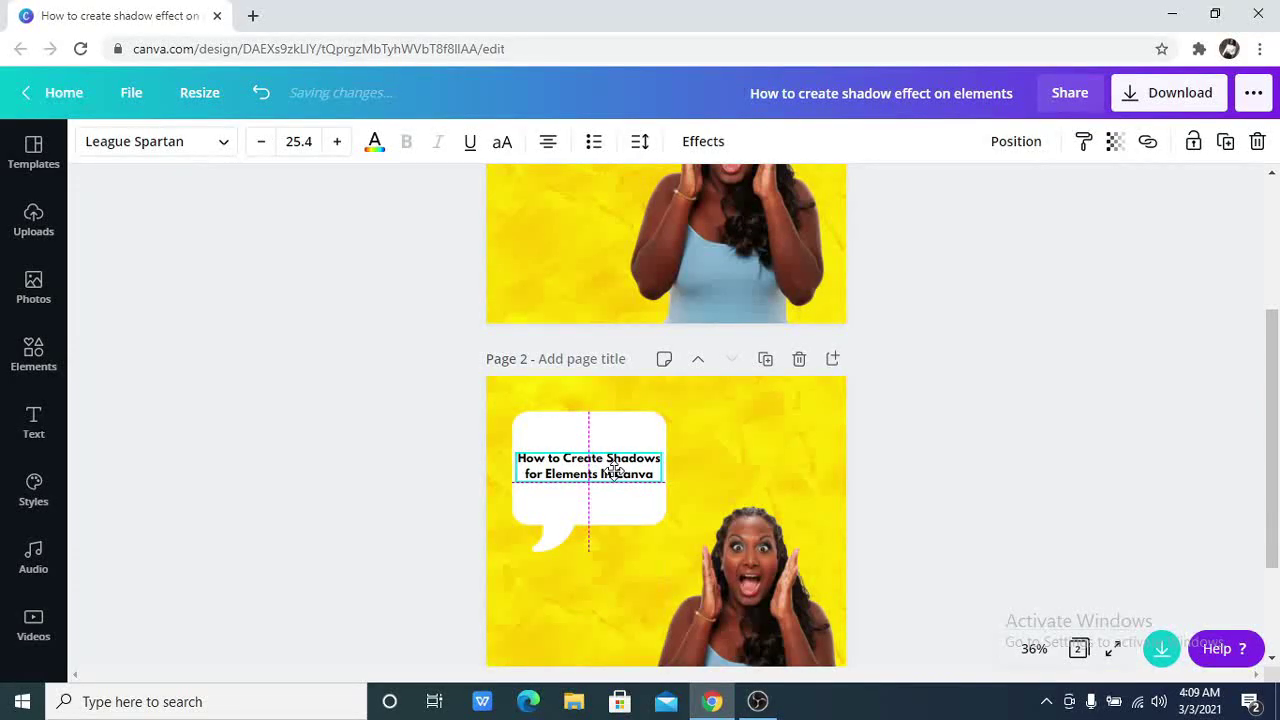
left_click(910, 410)
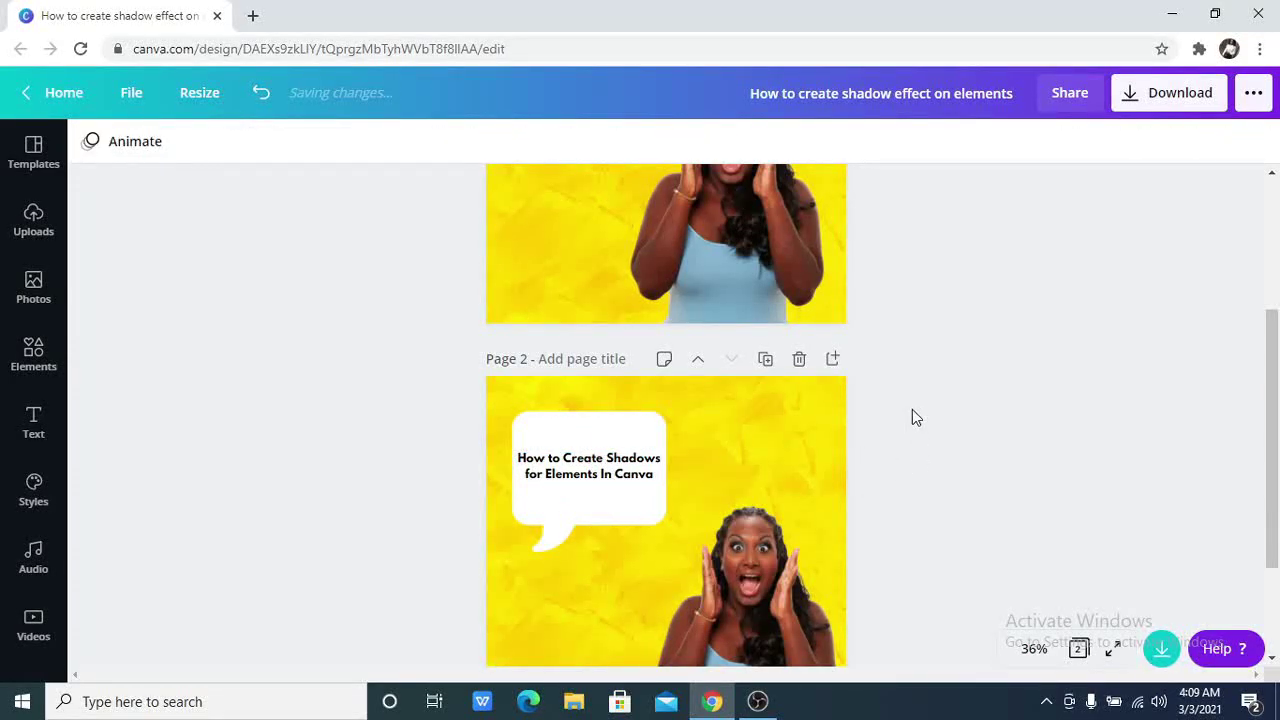
scroll(912, 409, "up", 5)
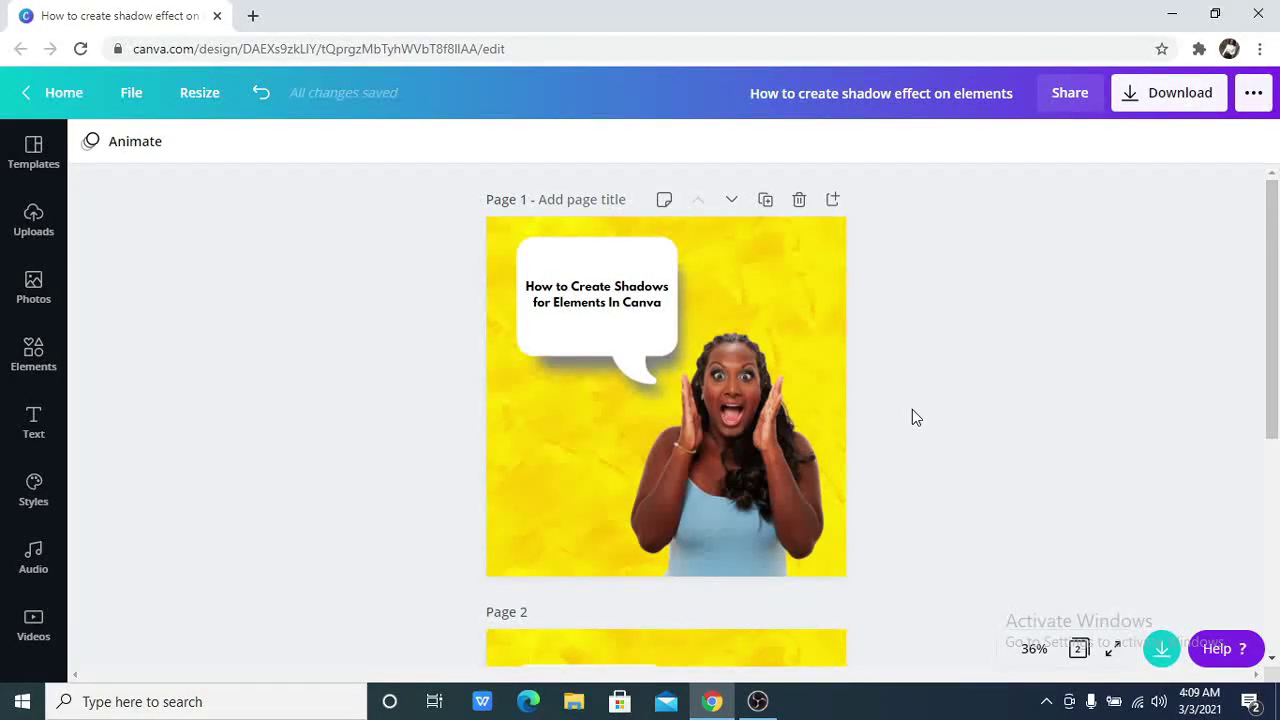
scroll(912, 409, "down", 3)
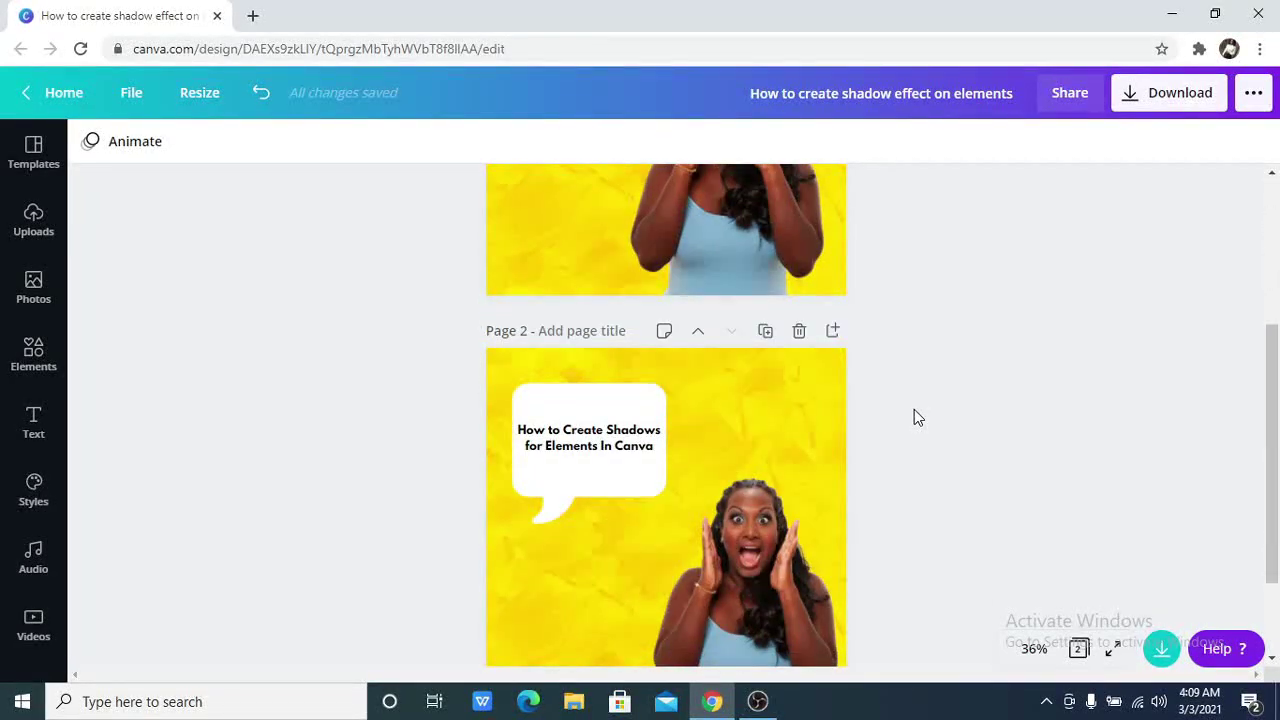
Step: Flip Page 2's speech bubble horizontally, then duplicate Page 2 as a new Page 3
left_click(627, 491)
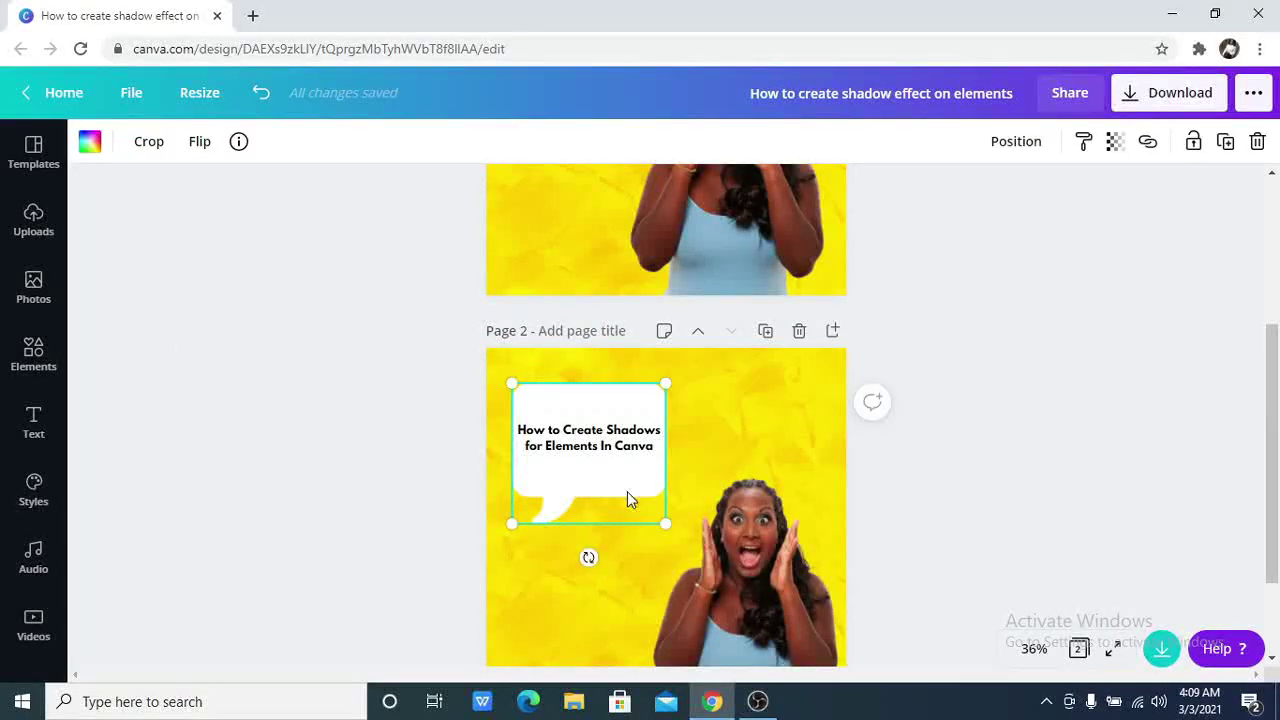
left_click(190, 146)
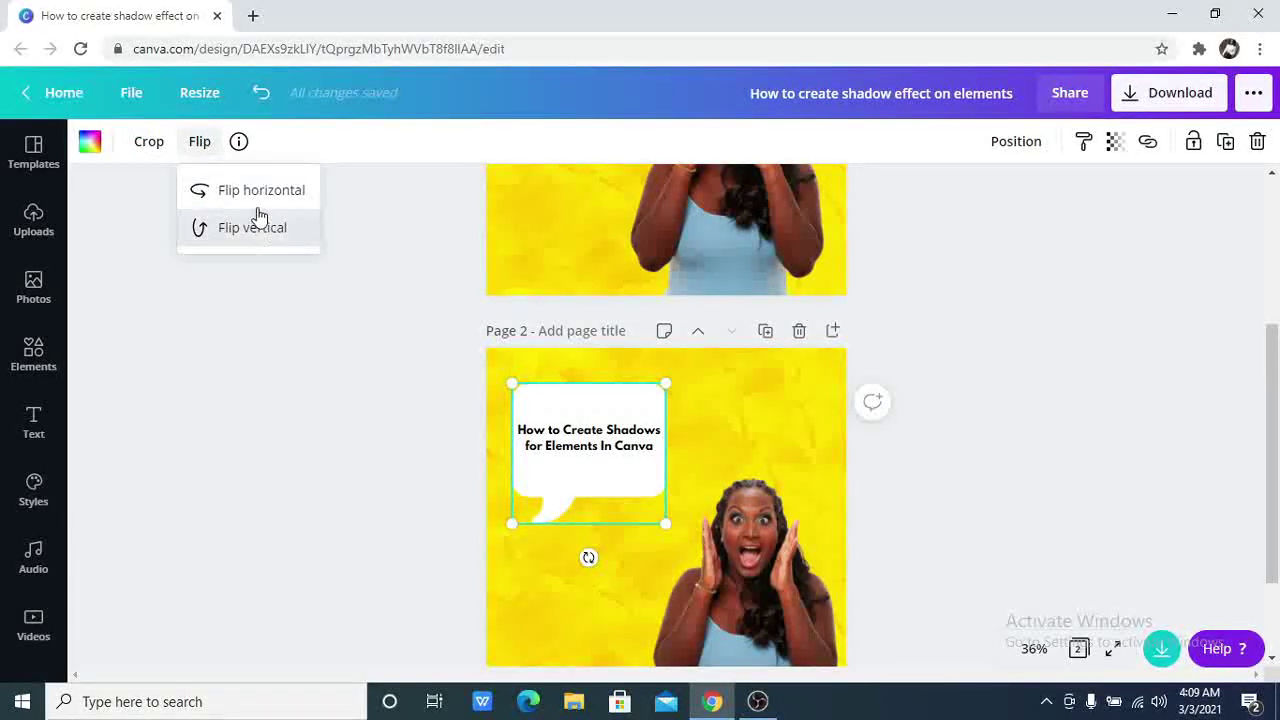
left_click(254, 226)
left_click(256, 194)
left_click(252, 227)
left_click(206, 454)
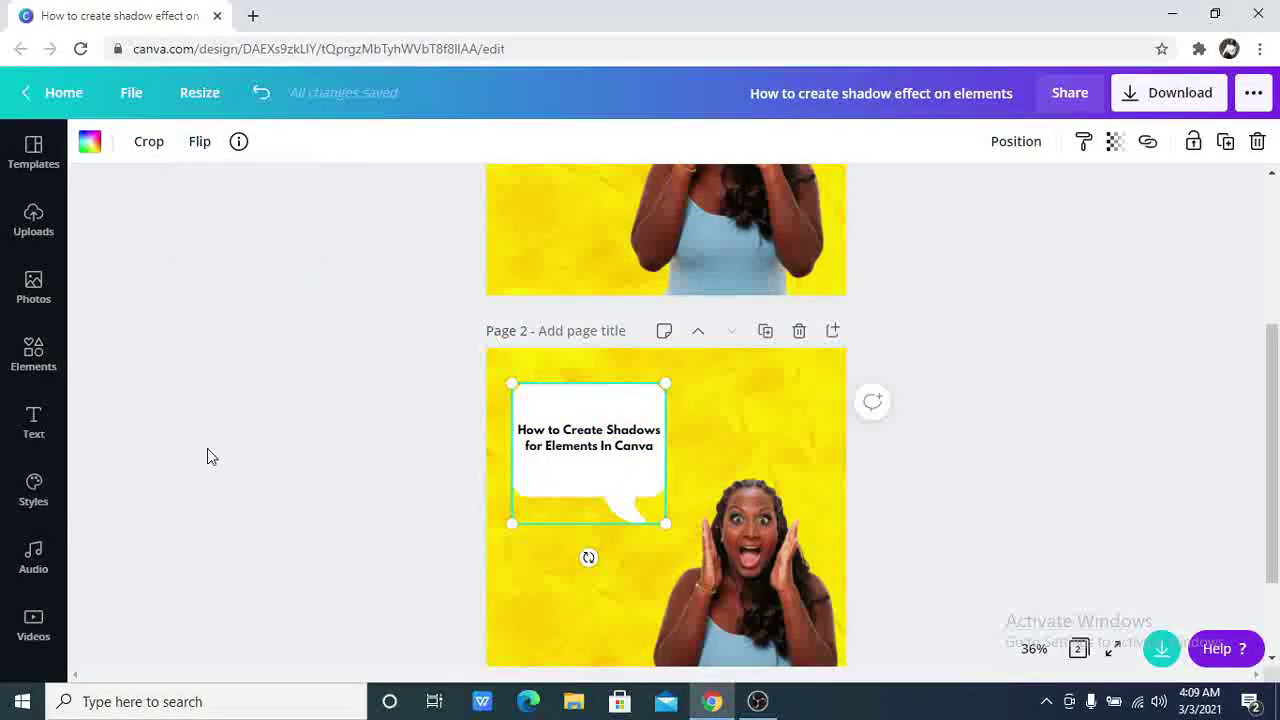
left_click(207, 450)
scroll(235, 437, "down", 2)
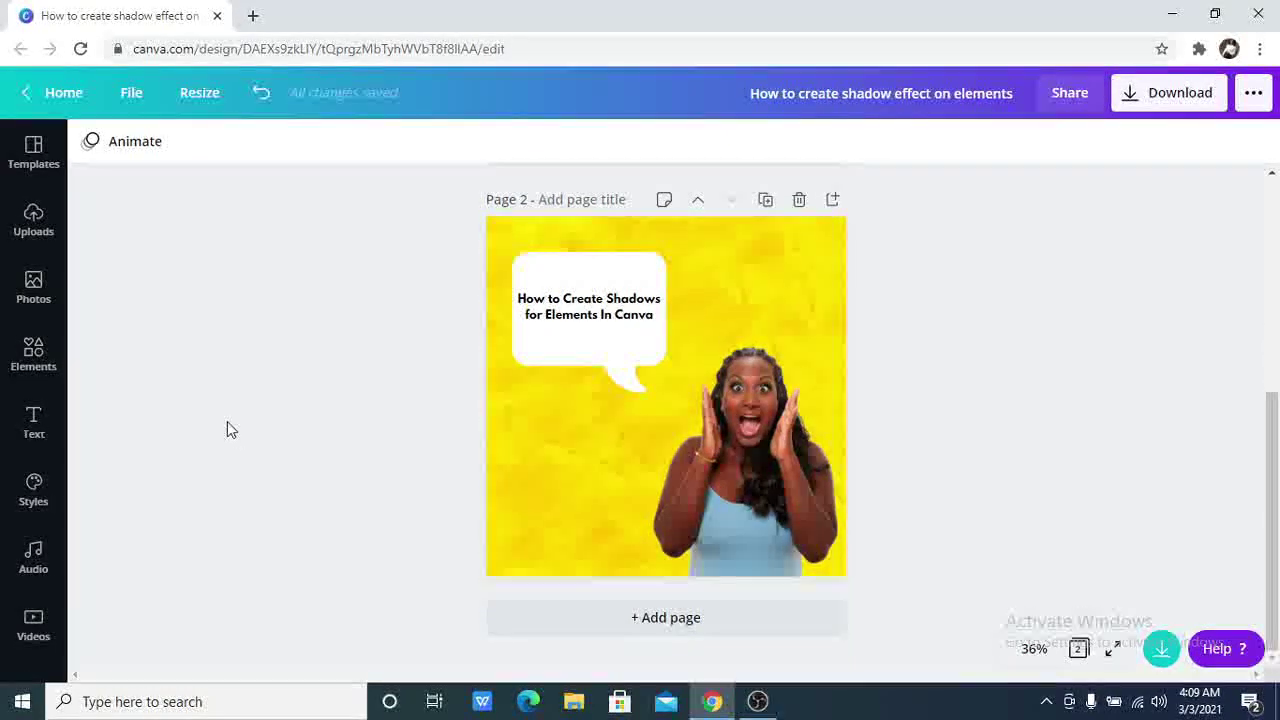
left_click(766, 203)
Step: On Page 3, delete the woman photo, title text and yellow background, leaving only the white bubble
key("Delete")
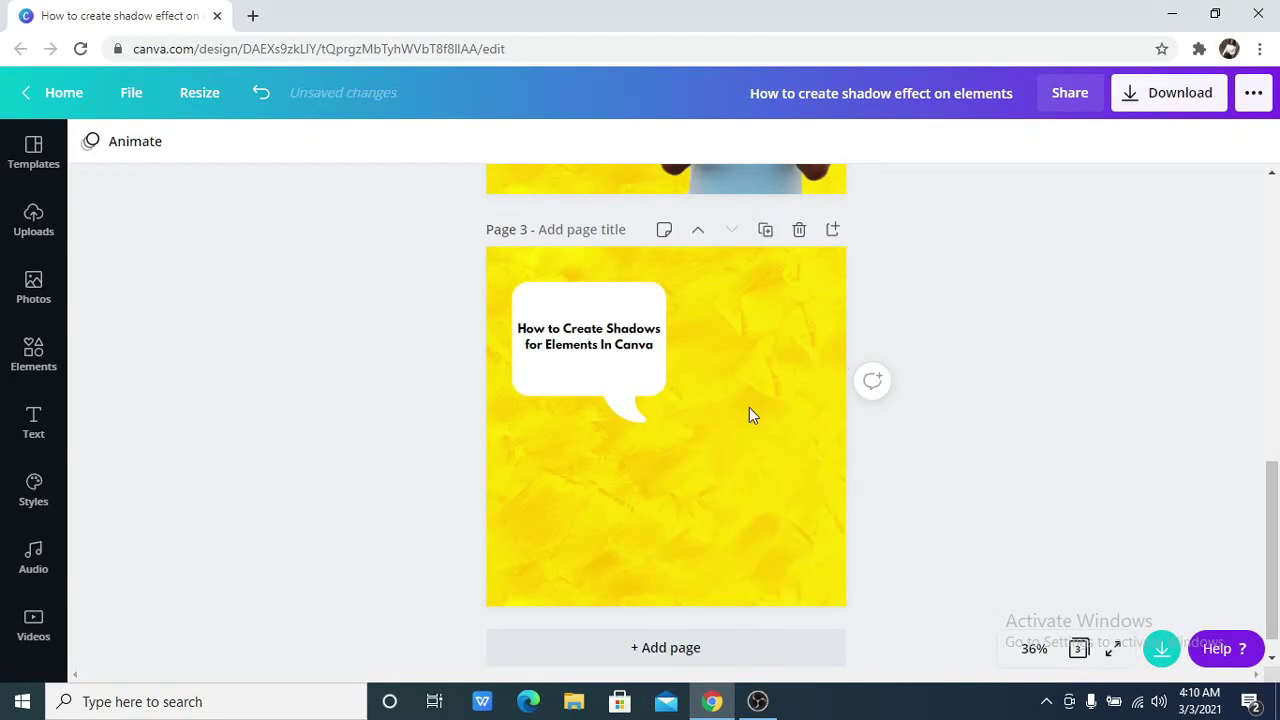
left_click(632, 352)
key("Delete")
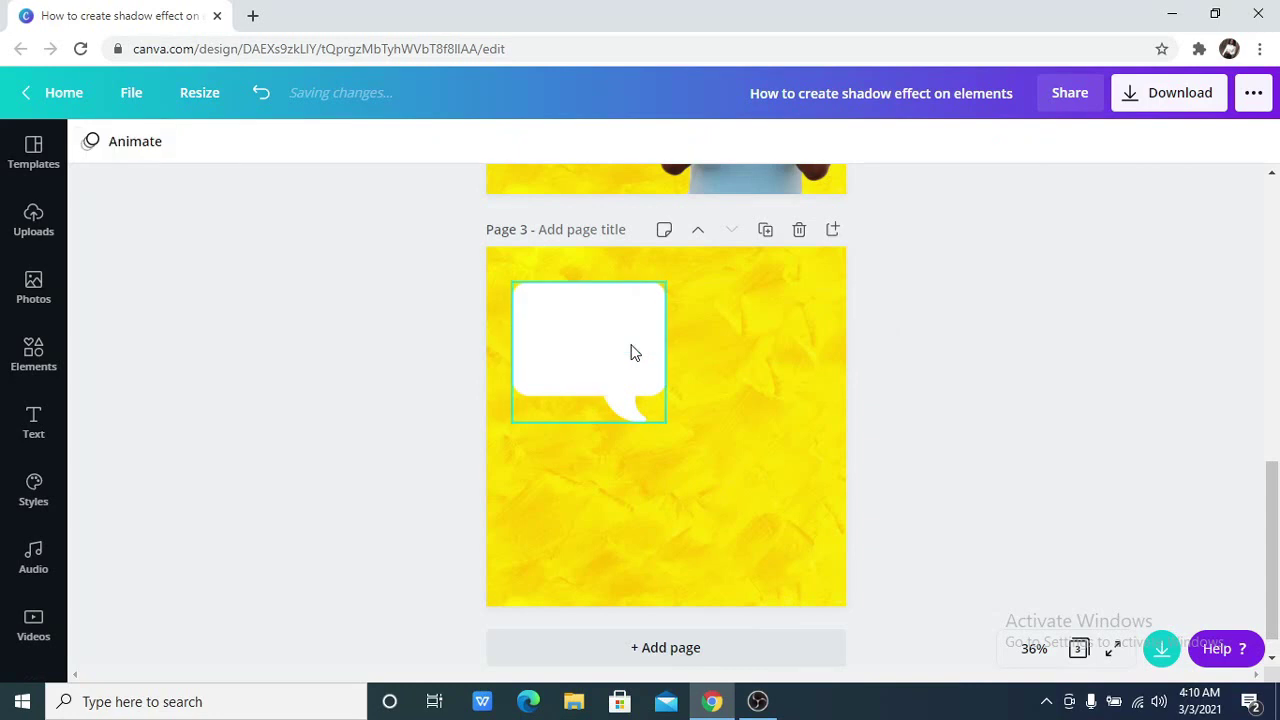
left_click(760, 362)
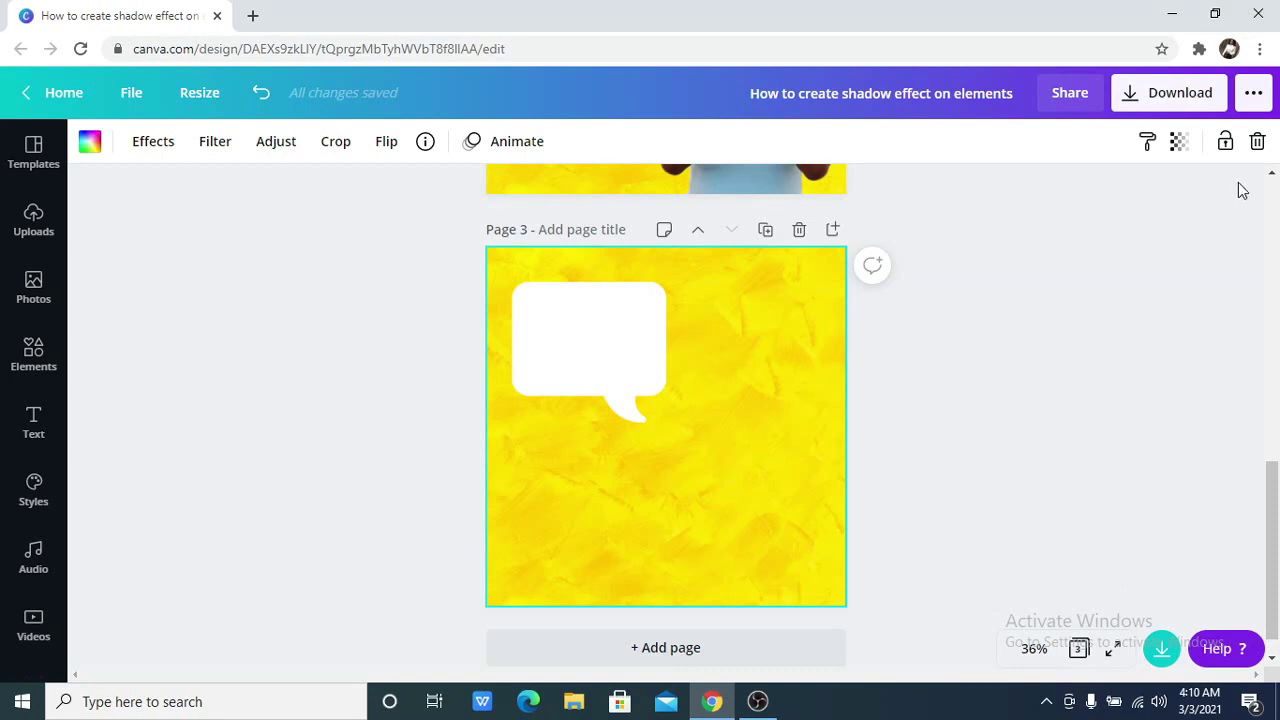
left_click(1258, 142)
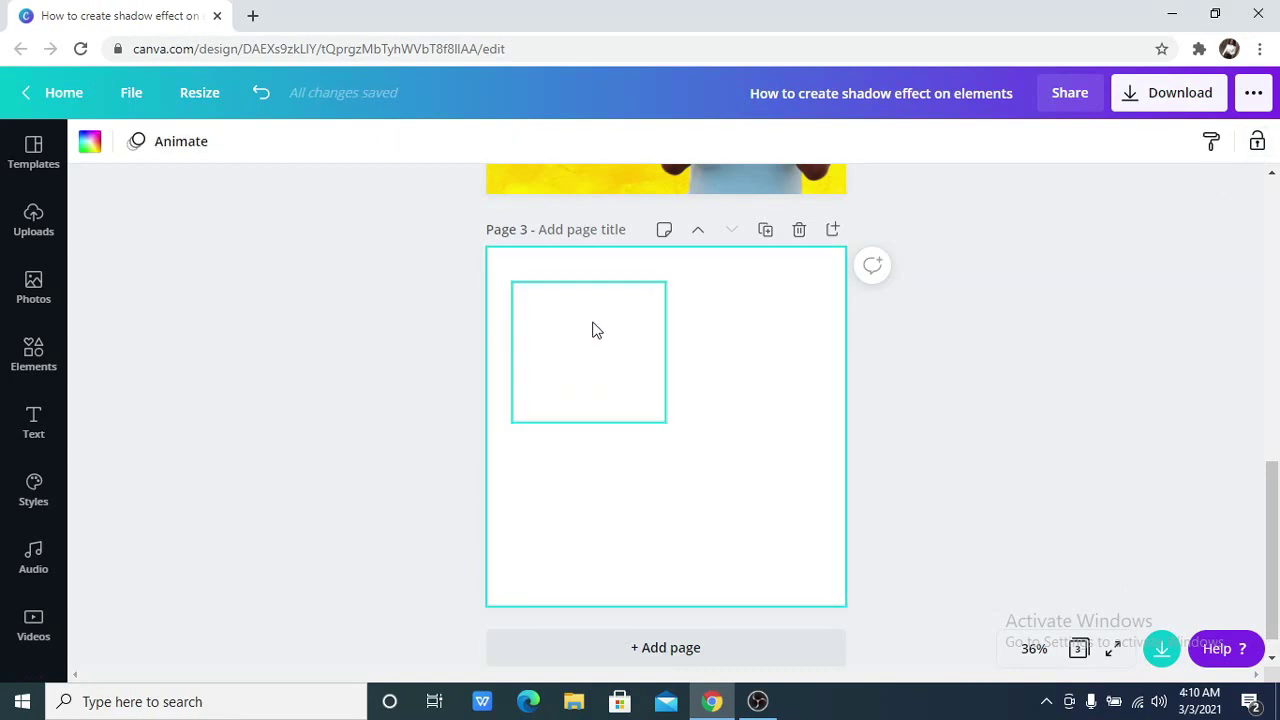
left_click(592, 330)
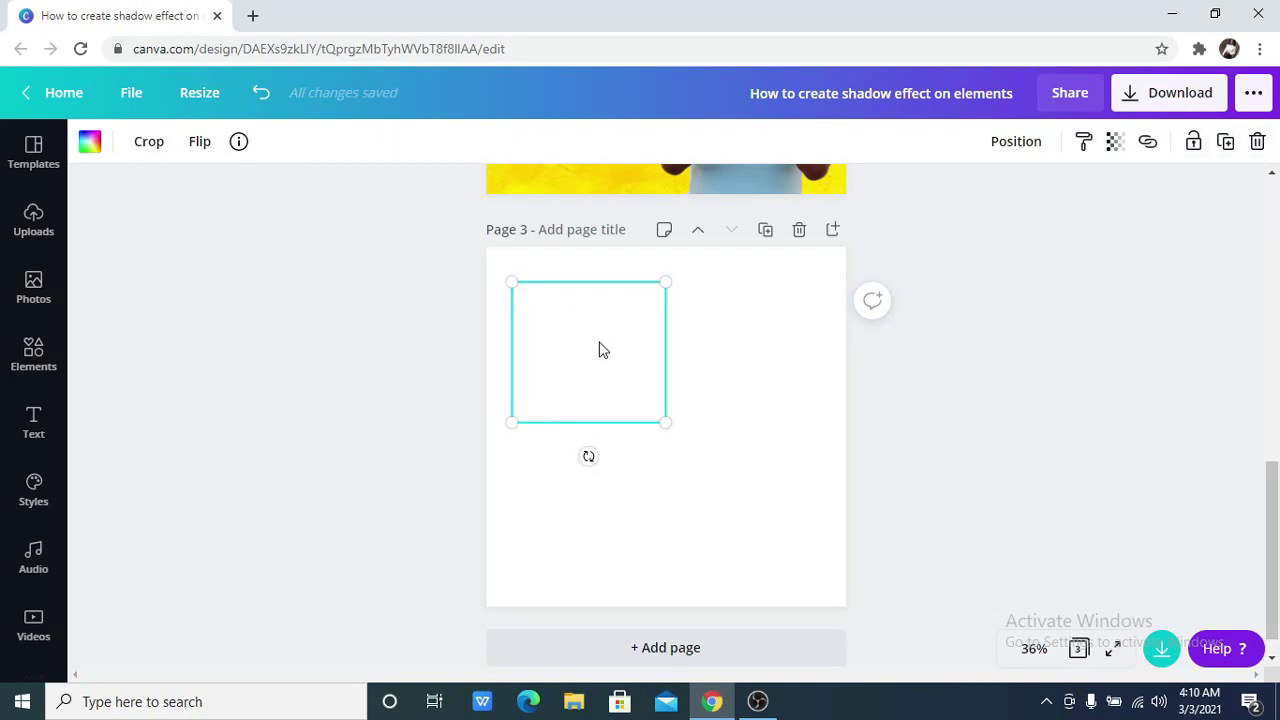
Step: Download only Page 3 as a PNG with transparent background
left_click(1155, 100)
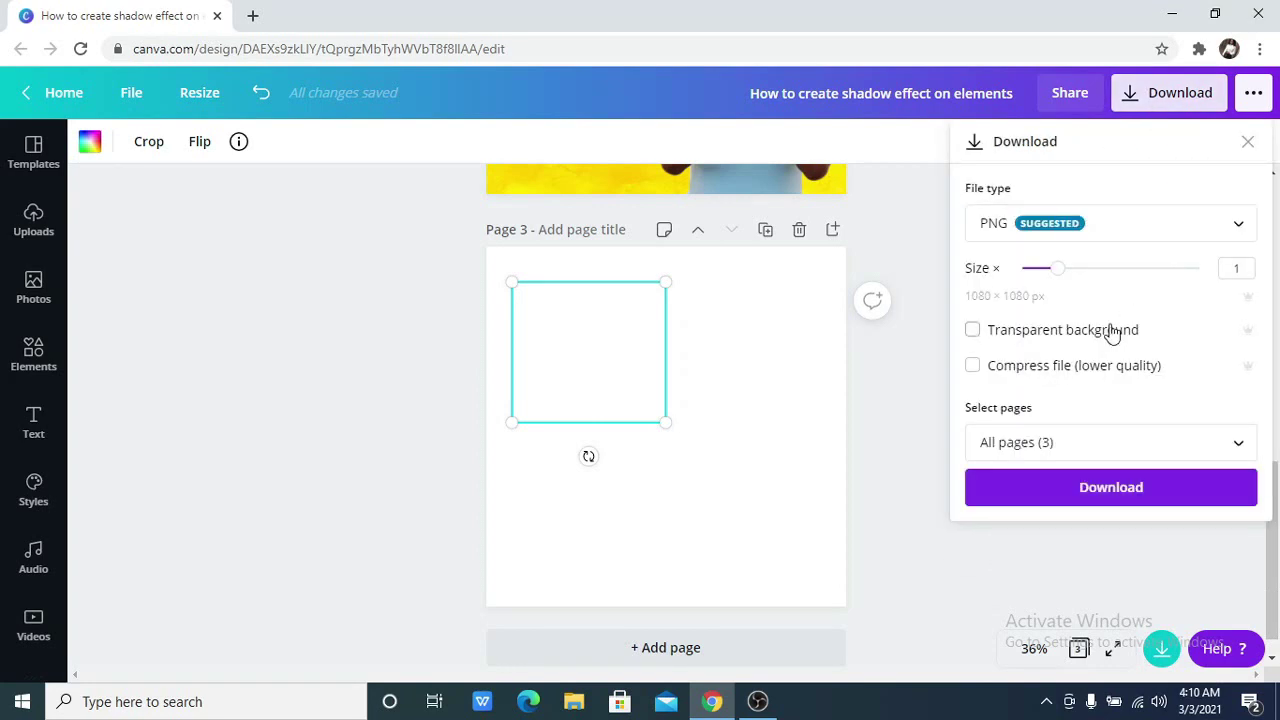
left_click(1091, 437)
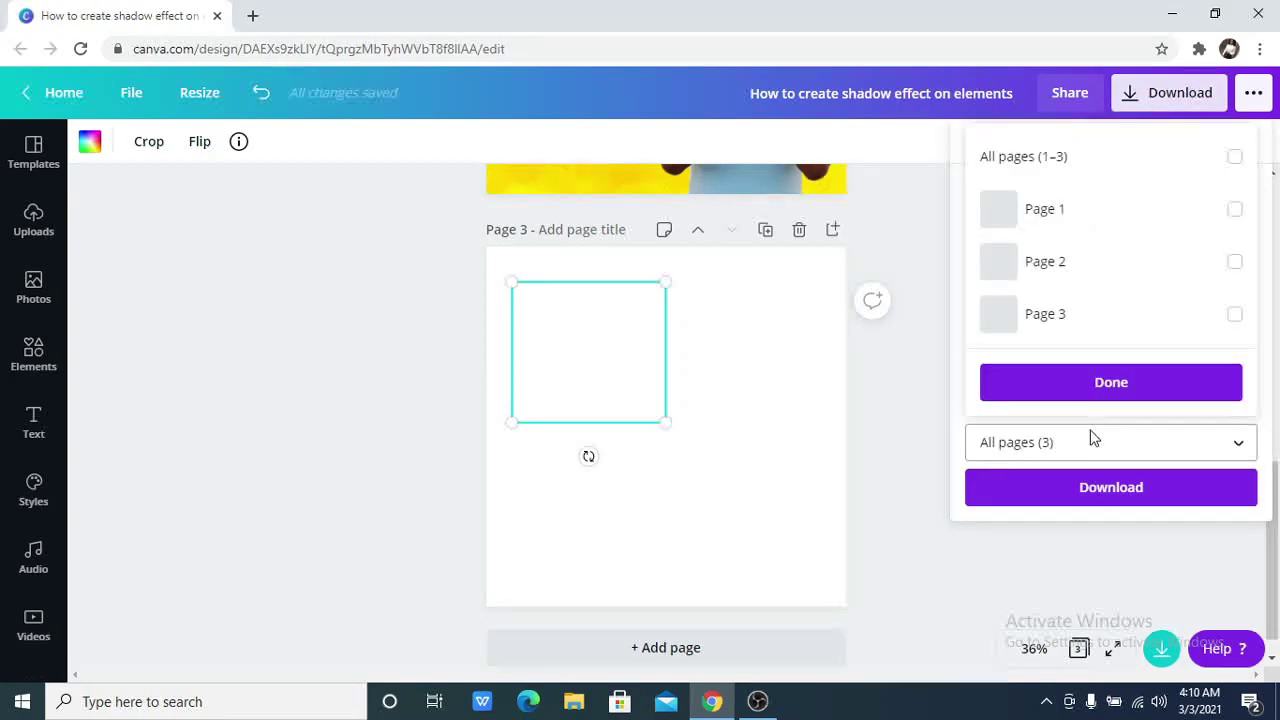
left_click(1090, 335)
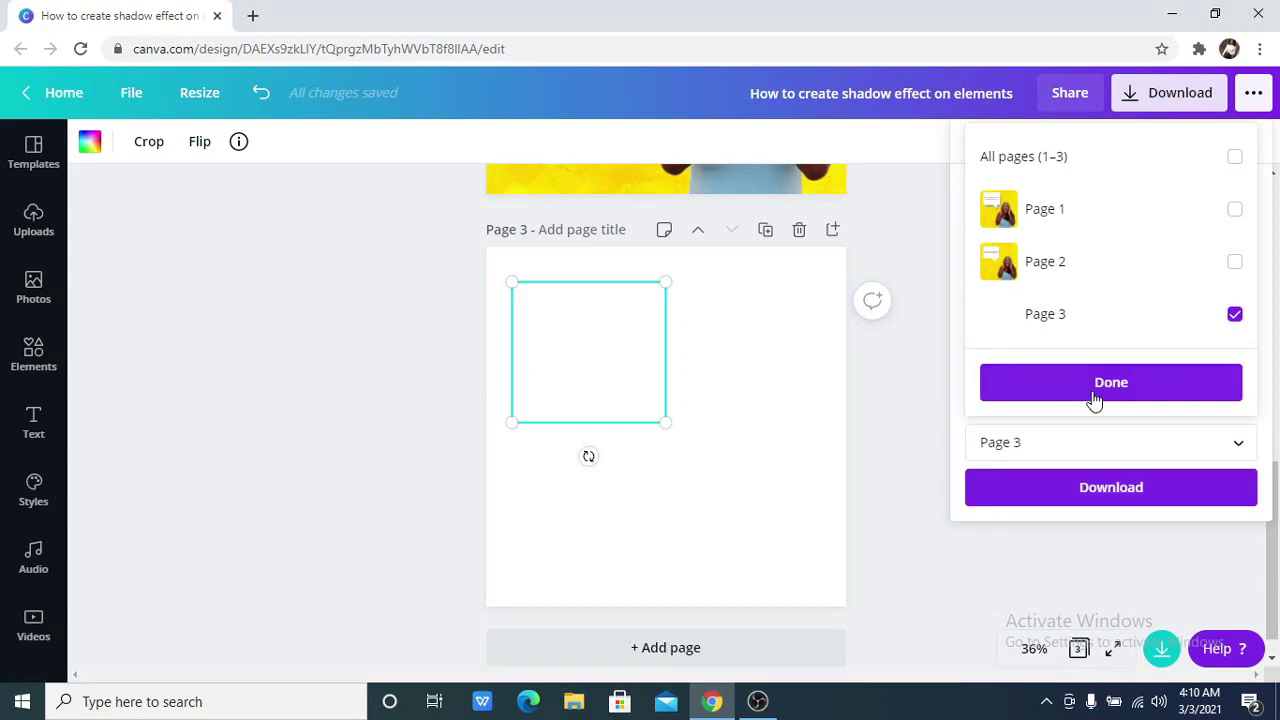
left_click(1094, 395)
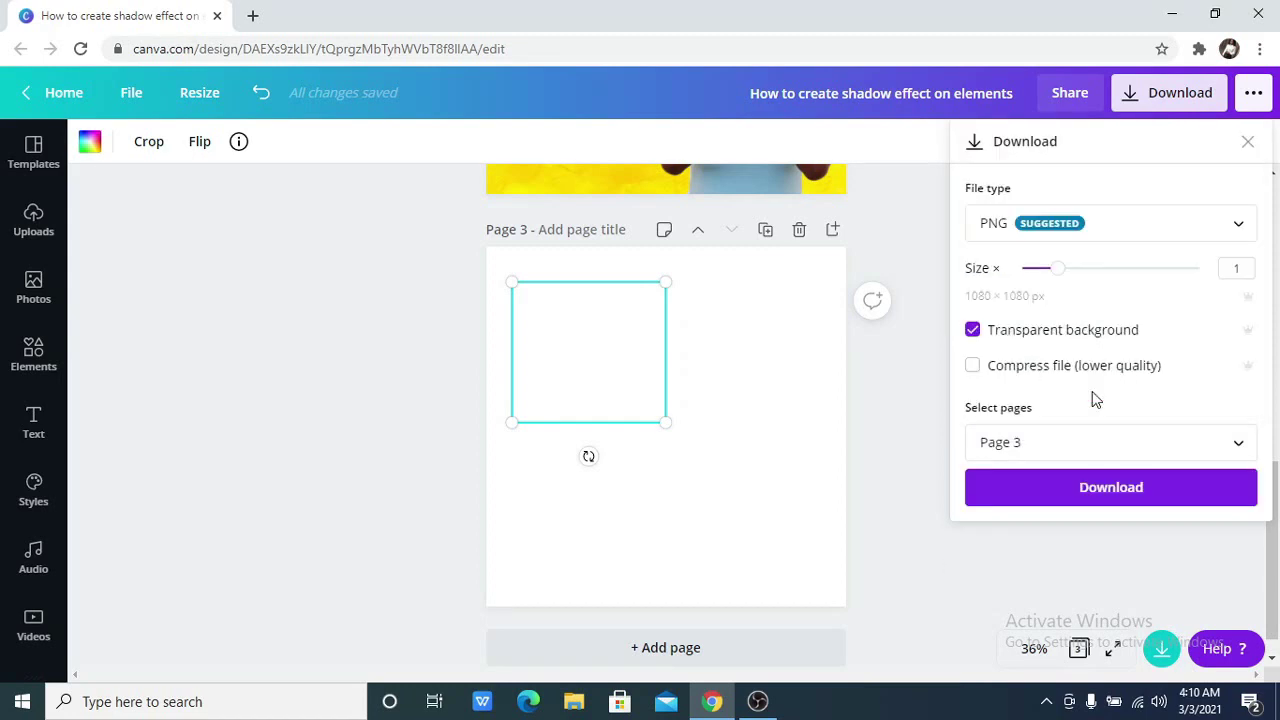
left_click(1140, 484)
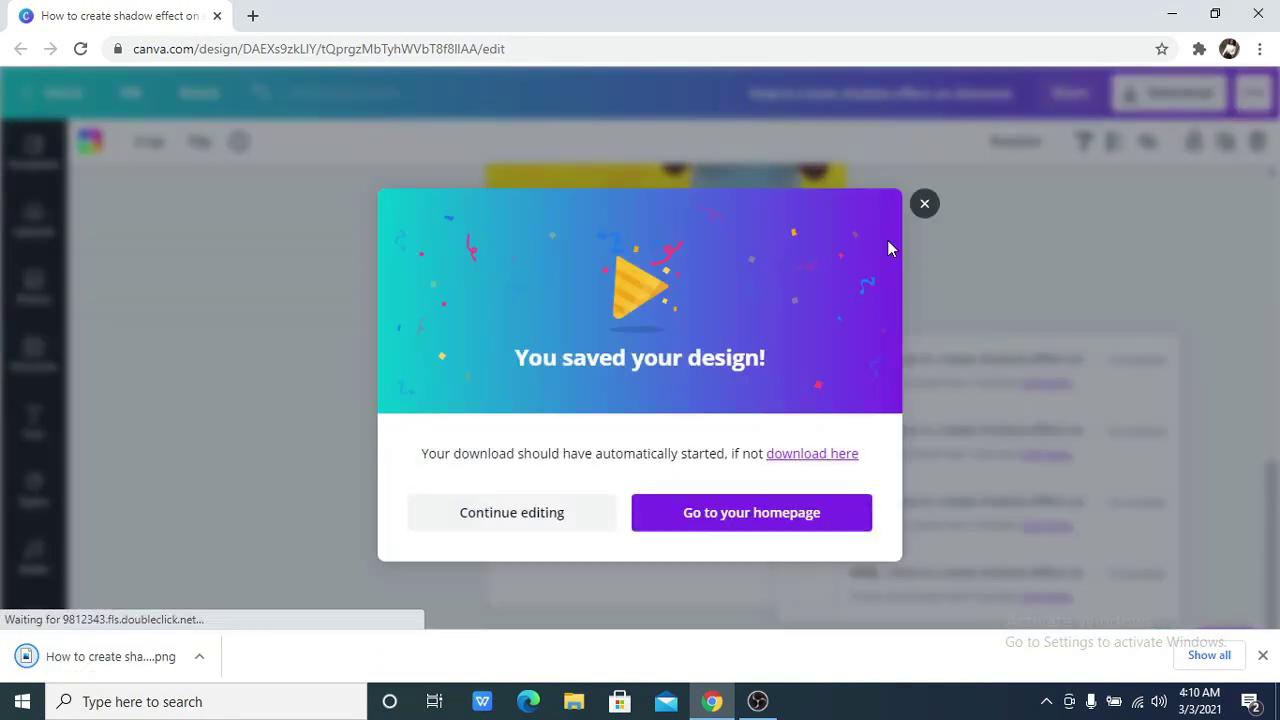
Step: Upload the downloaded speech-bubble PNG into Canva's Uploads
left_click(925, 178)
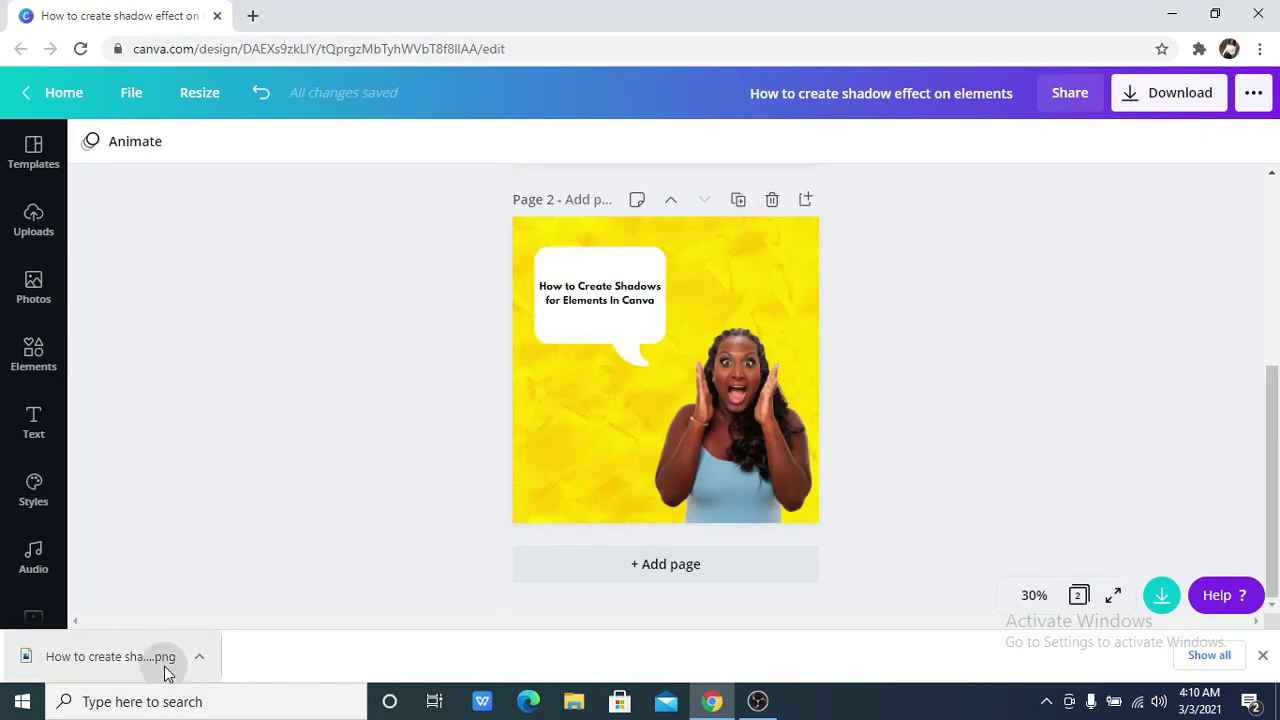
left_click_drag(163, 671, 22, 230)
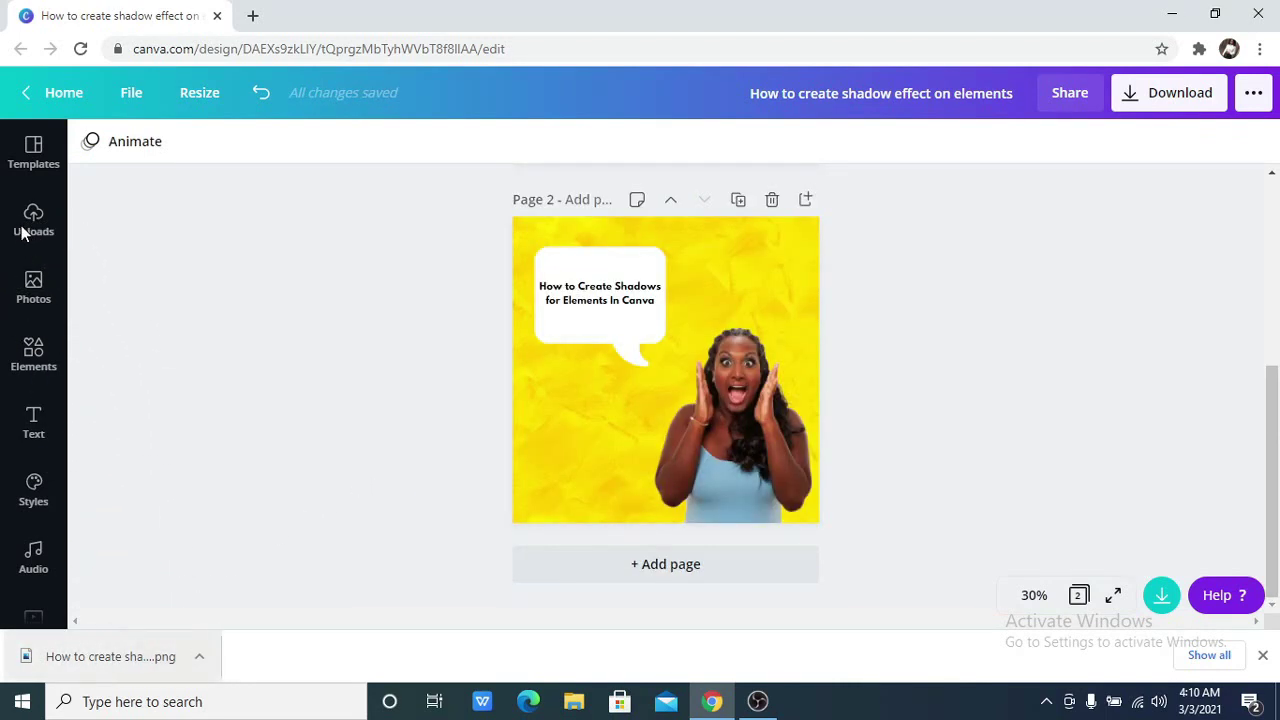
left_click(30, 231)
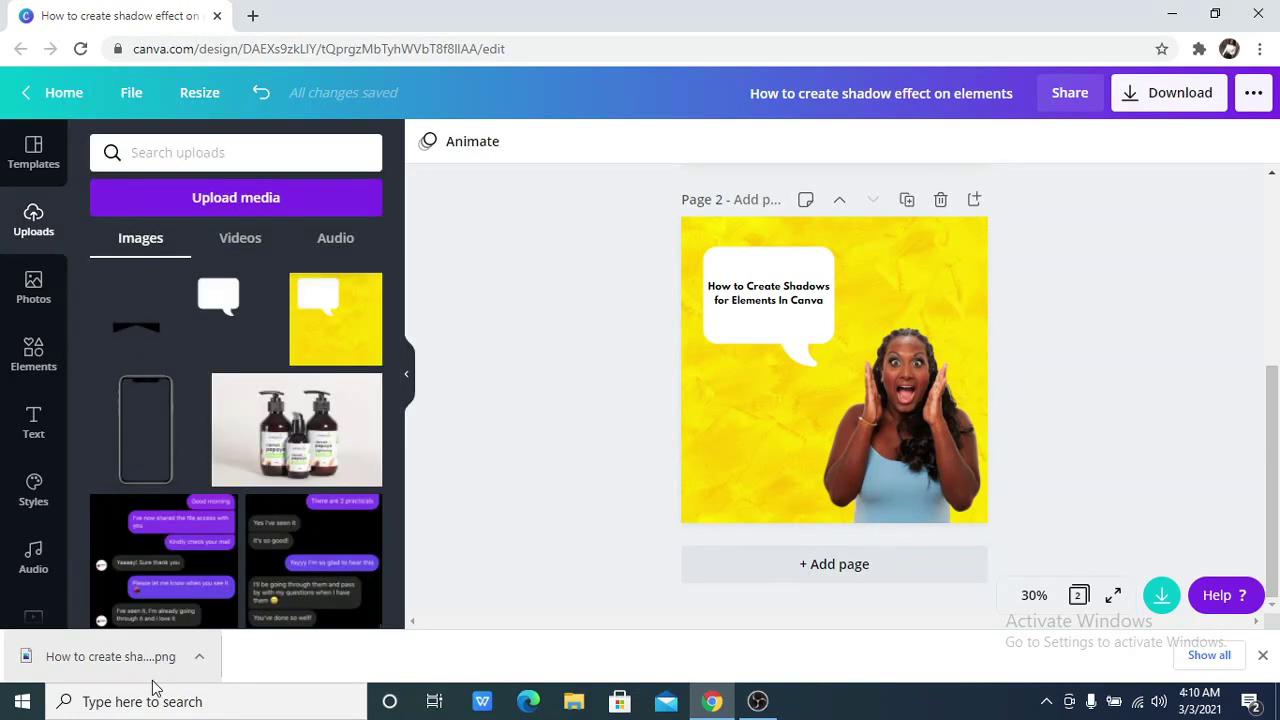
left_click_drag(151, 676, 274, 383)
left_click_drag(109, 658, 240, 298)
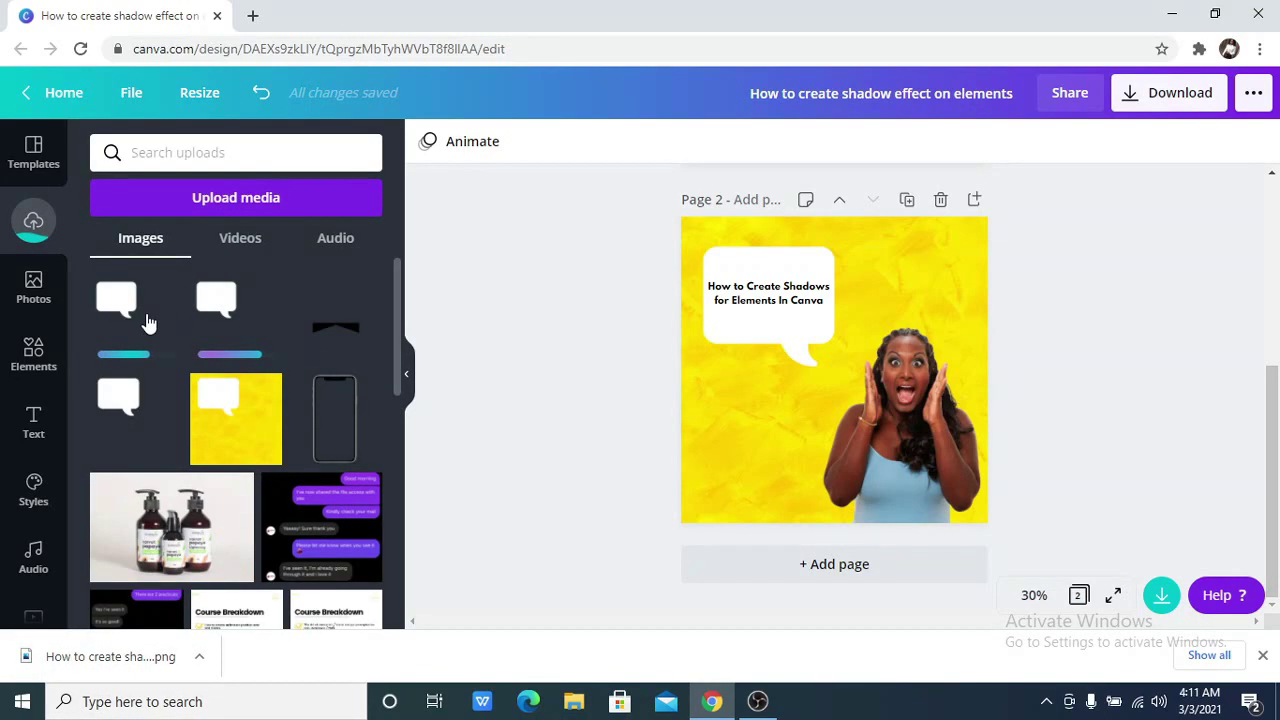
Step: Add the uploaded bubble image to page 2 and select it
left_click(206, 346)
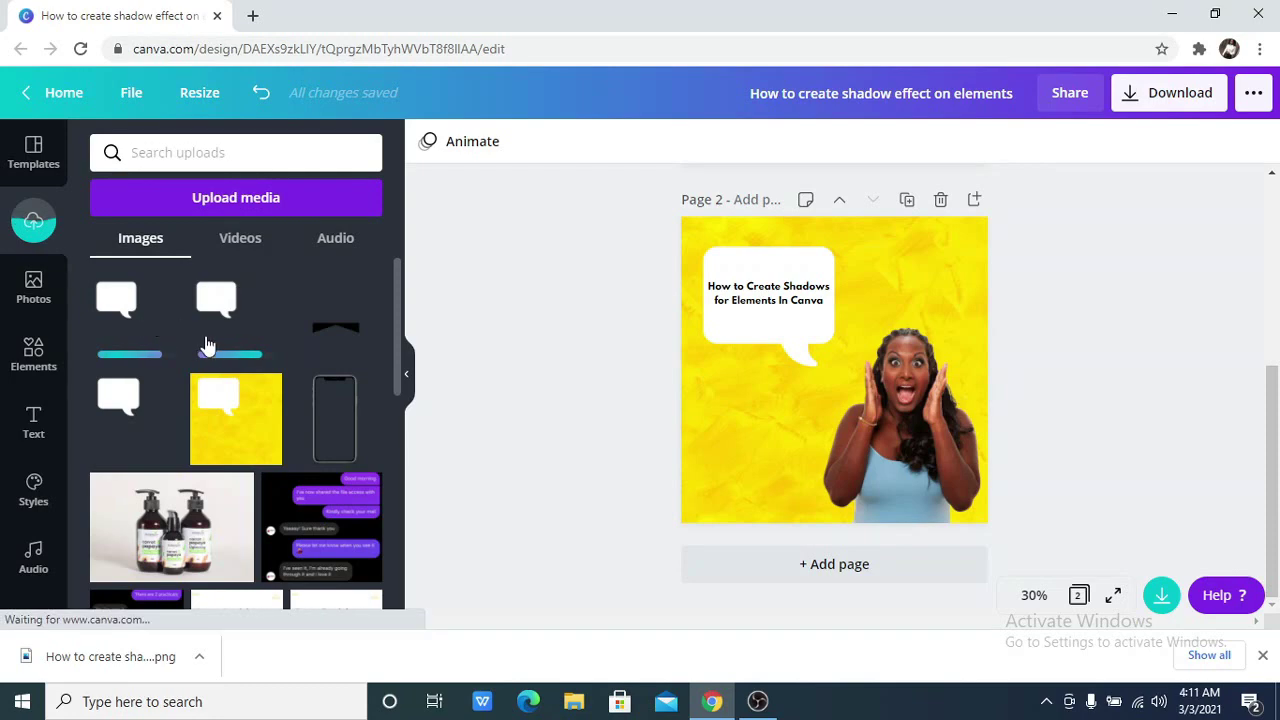
left_click(478, 362)
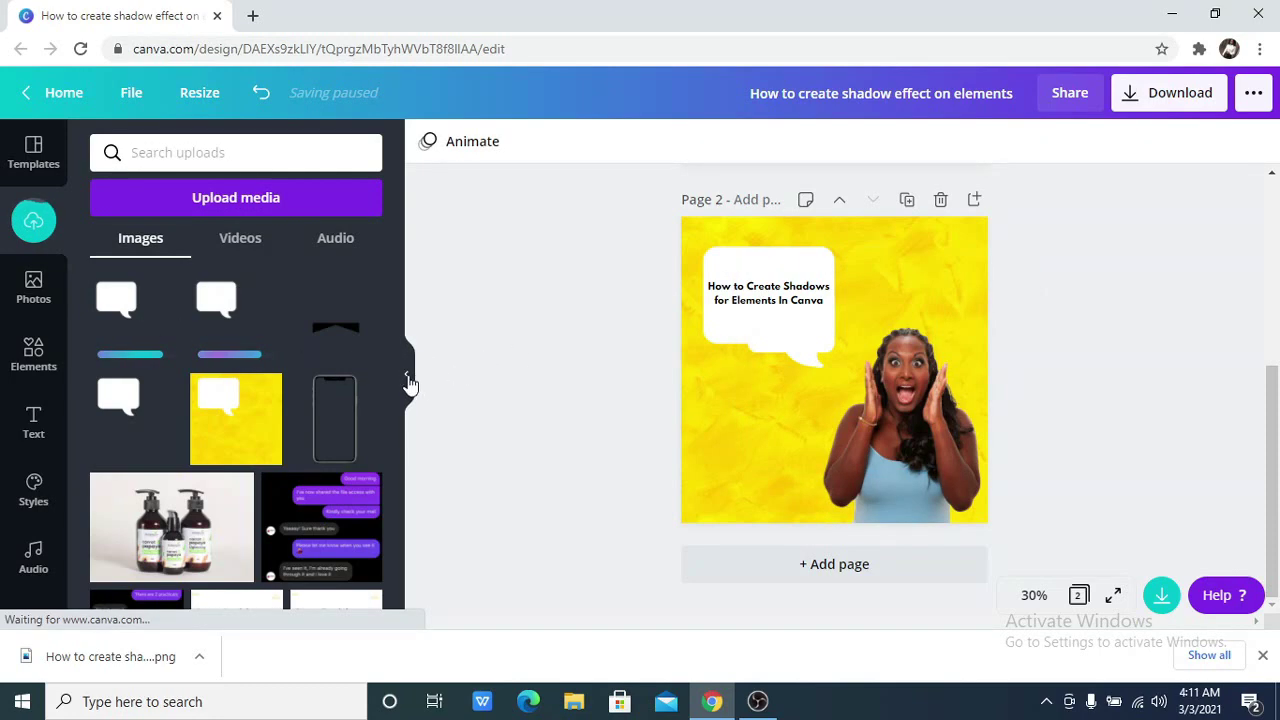
left_click(415, 376)
left_click(593, 339)
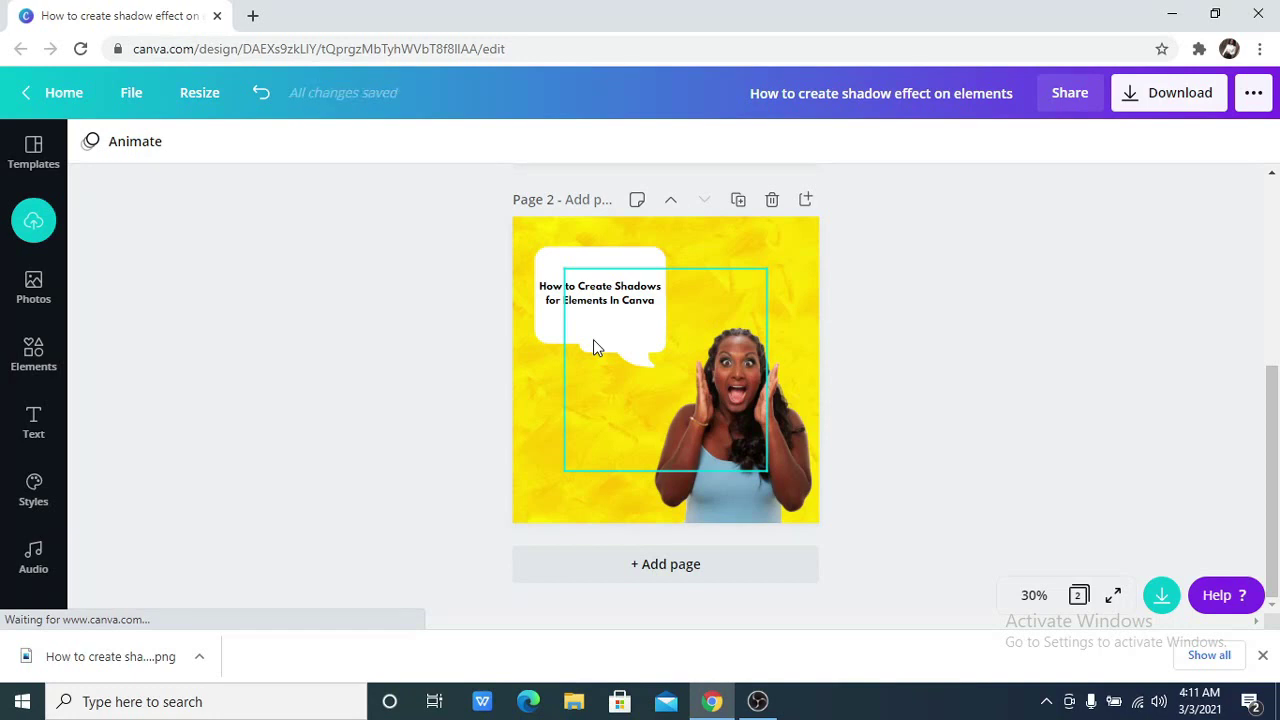
Step: Enlarge the uploaded speech-bubble PNG over the original bubble, centre it, and send it to back
left_click_drag(670, 463, 662, 415)
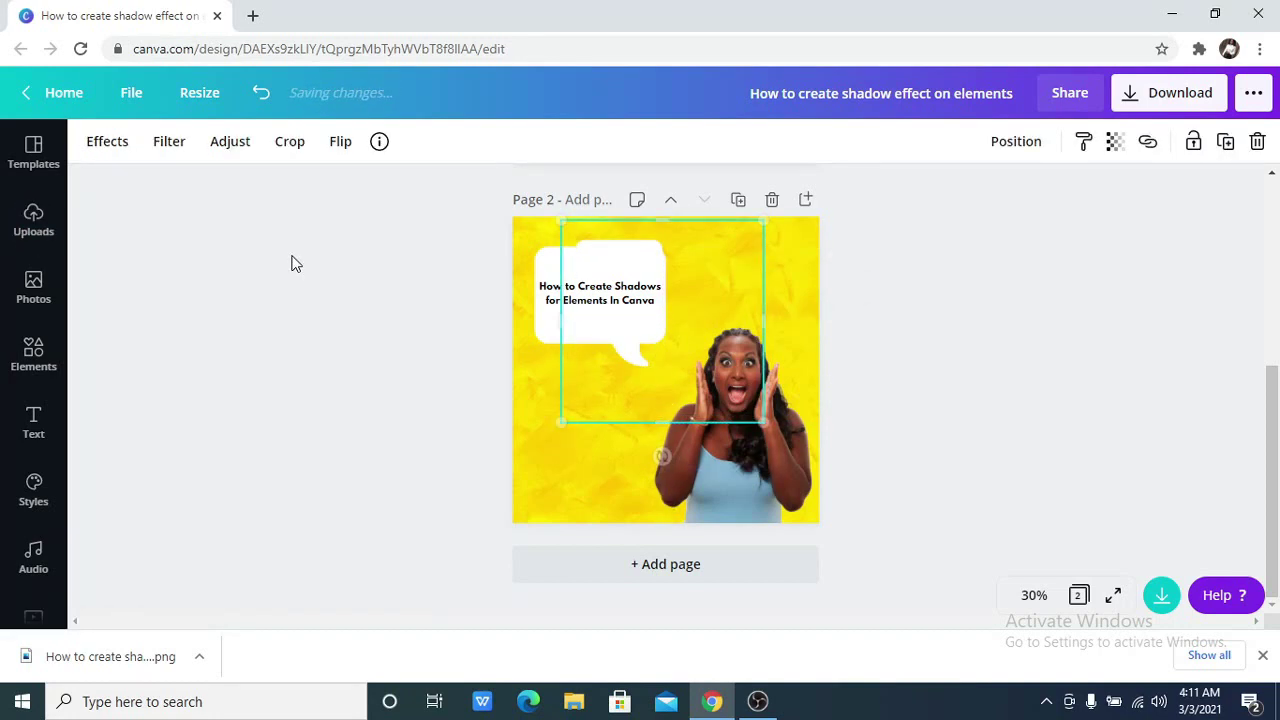
left_click(264, 101)
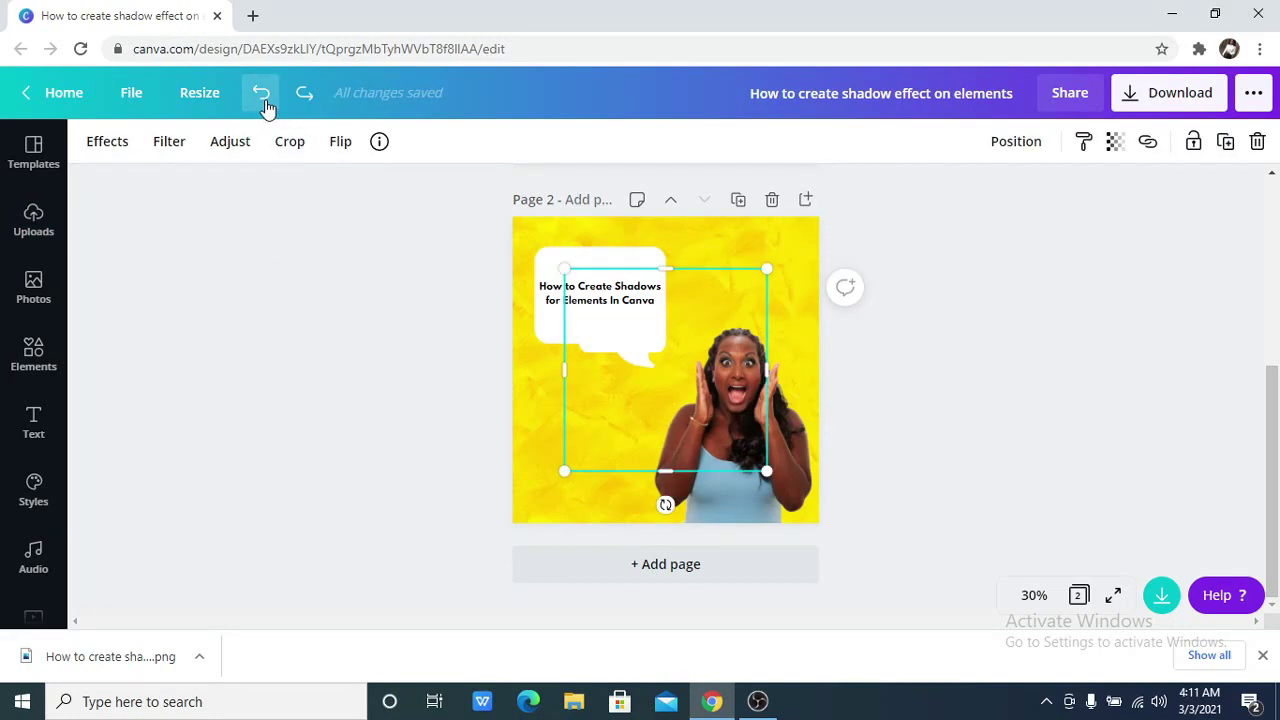
left_click_drag(562, 469, 492, 540)
left_click_drag(573, 552, 590, 336)
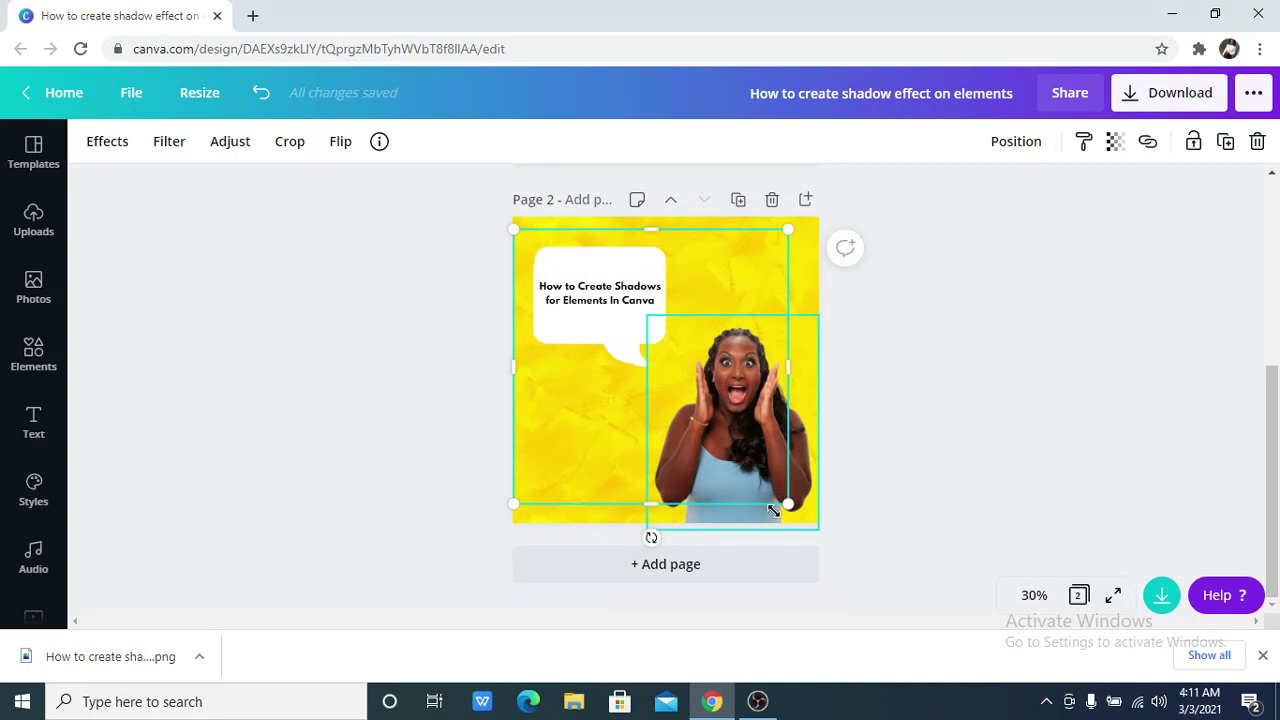
left_click_drag(607, 437, 622, 443)
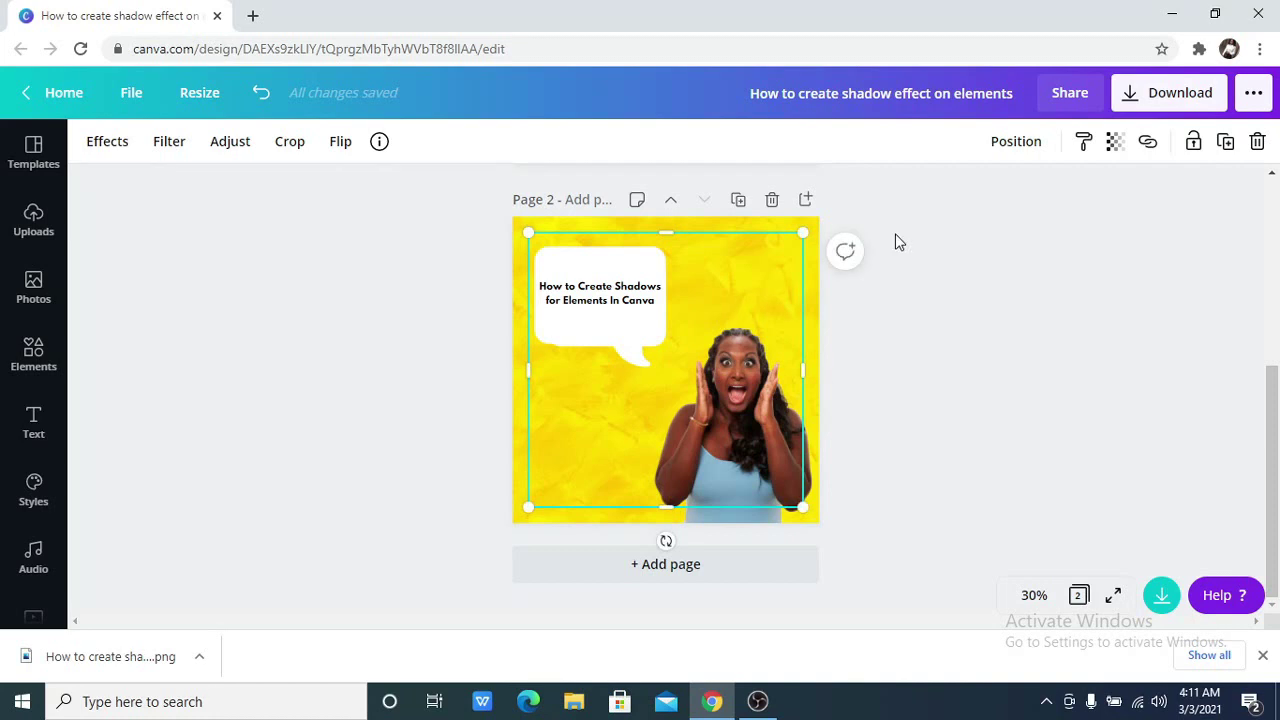
left_click(998, 148)
left_click(952, 242)
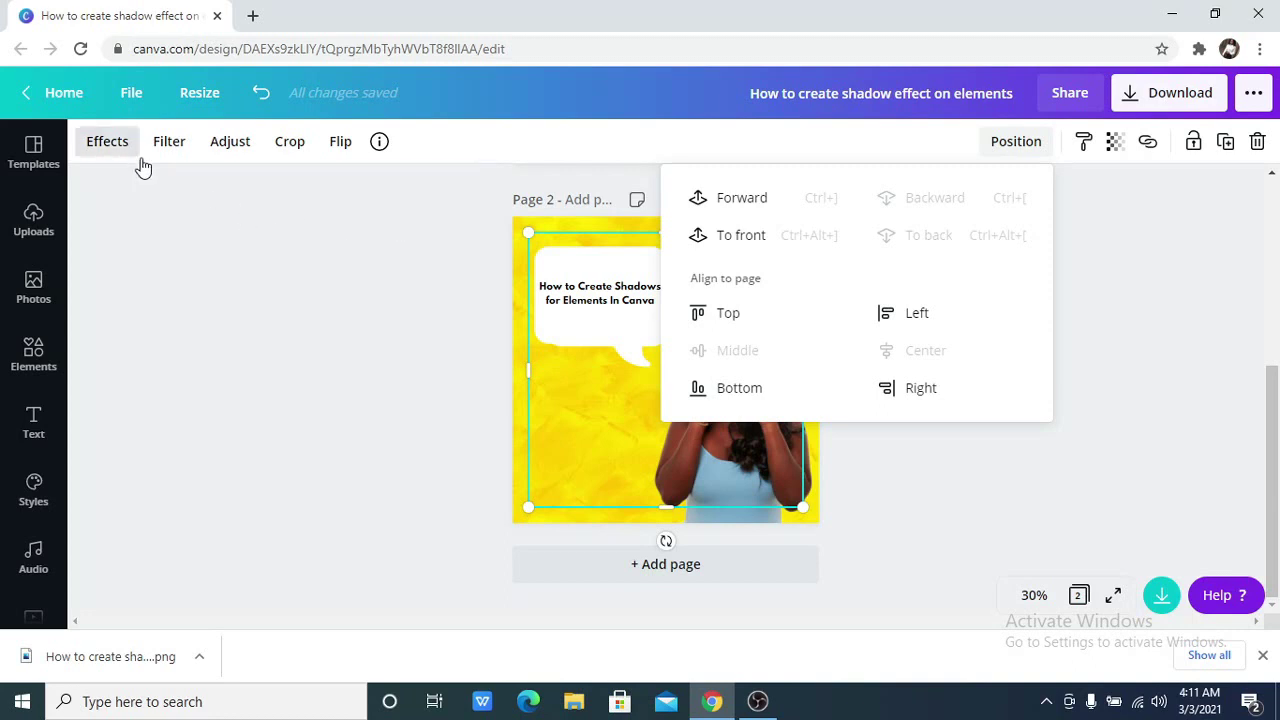
Step: Darken the bubble copy to brightness -100 and blur it to 35
left_click(222, 160)
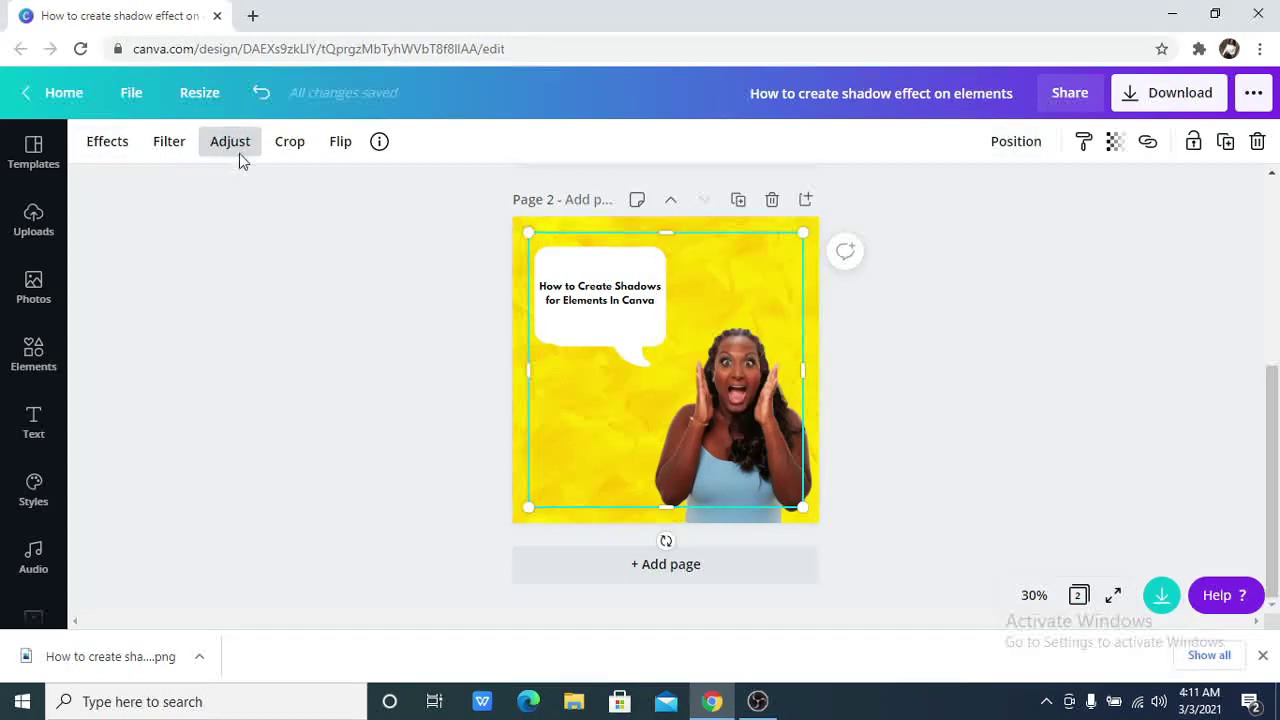
left_click(211, 146)
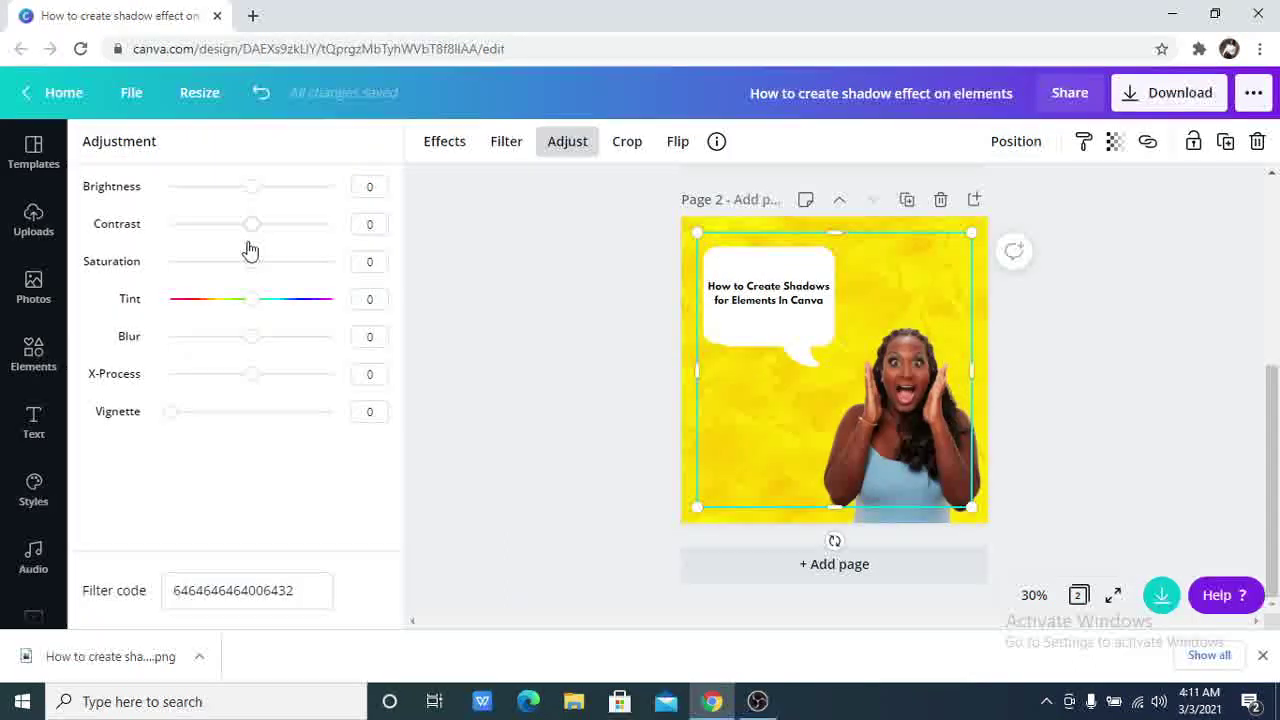
left_click_drag(253, 197, 149, 214)
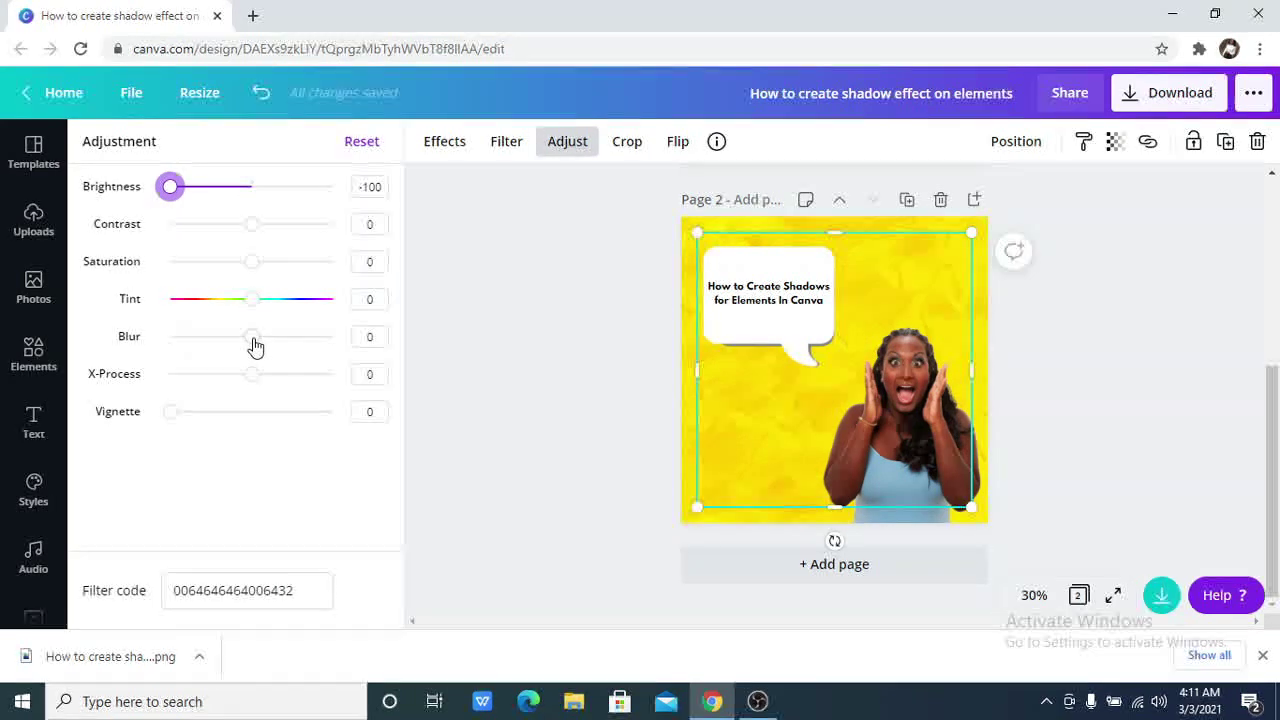
left_click_drag(253, 343, 280, 366)
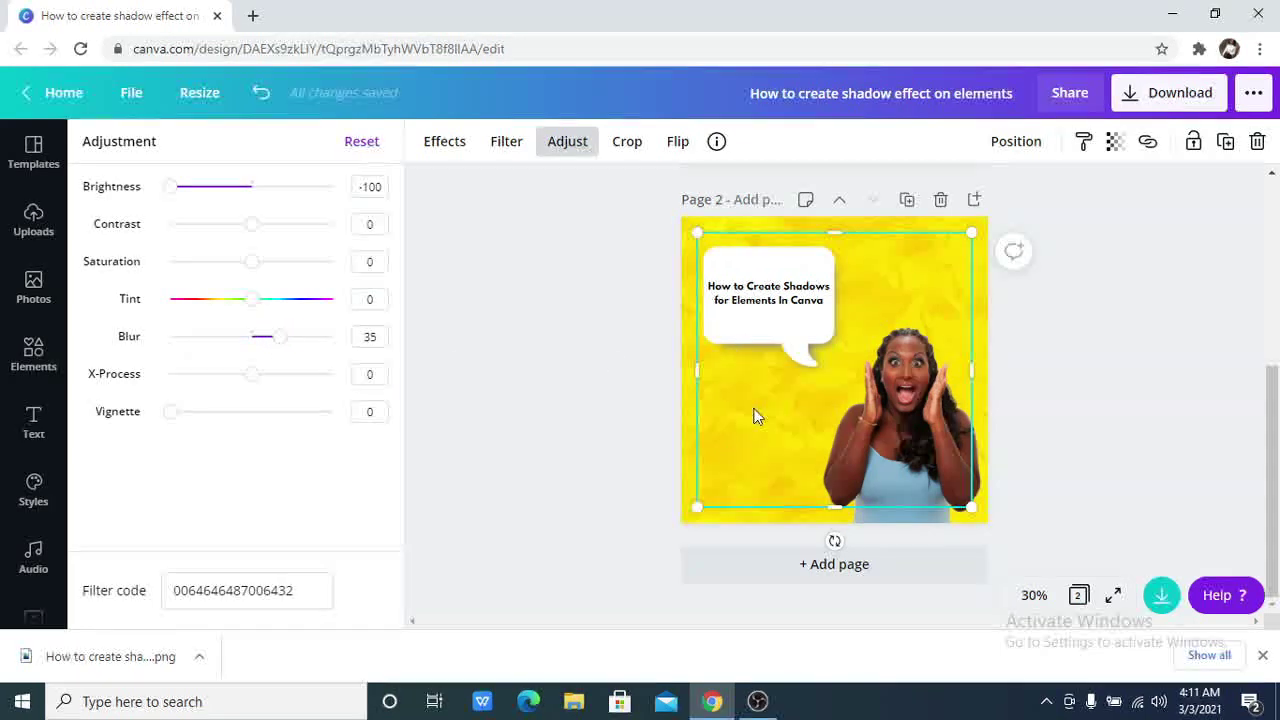
Step: Offset the dark shadow slightly from the bubble and deselect it
left_click_drag(755, 410, 620, 454)
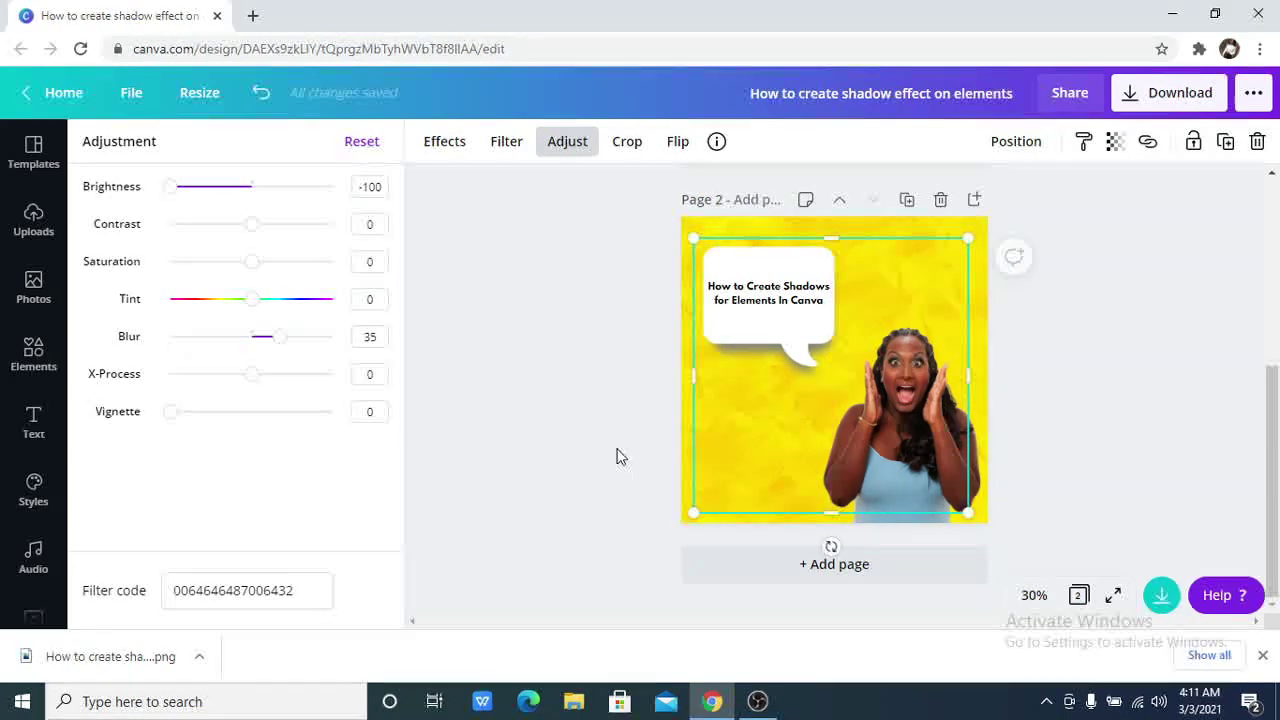
key("Escape")
left_click(417, 441)
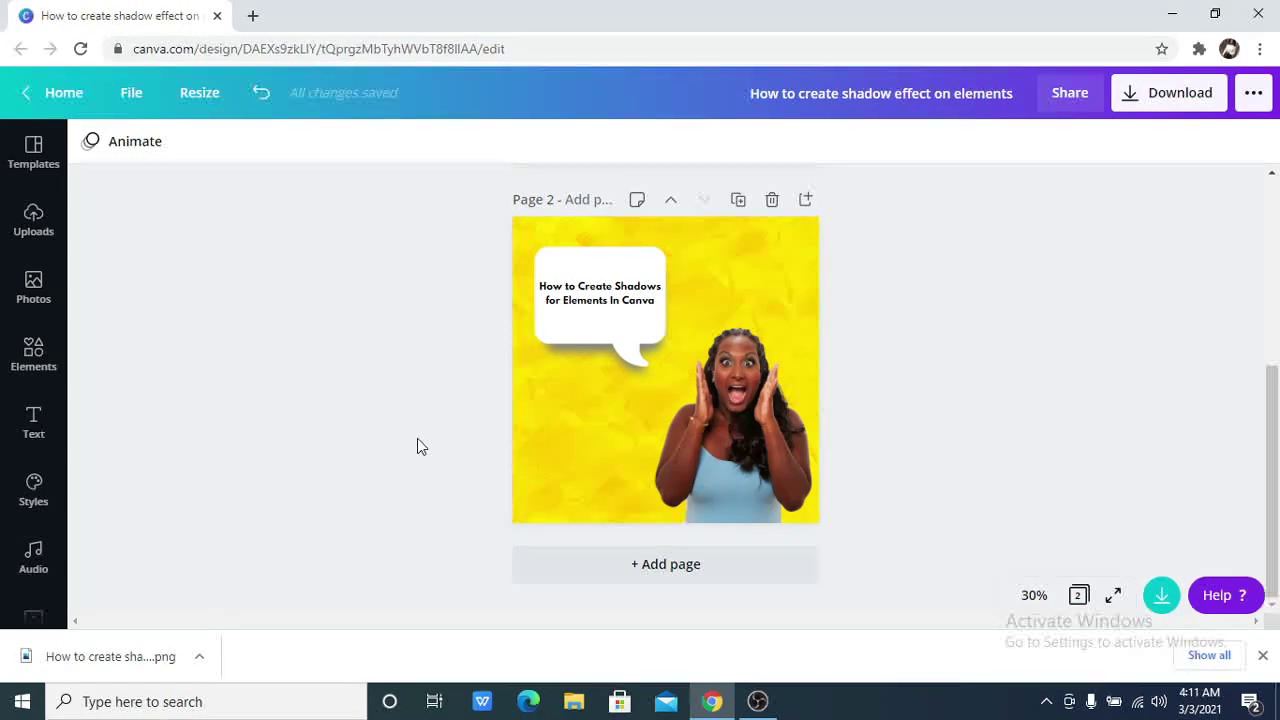
Step: Nudge the shadow into place, then shrink the bubble heading to 23.5 and recentre it
left_click_drag(640, 420, 651, 417)
left_click(475, 433)
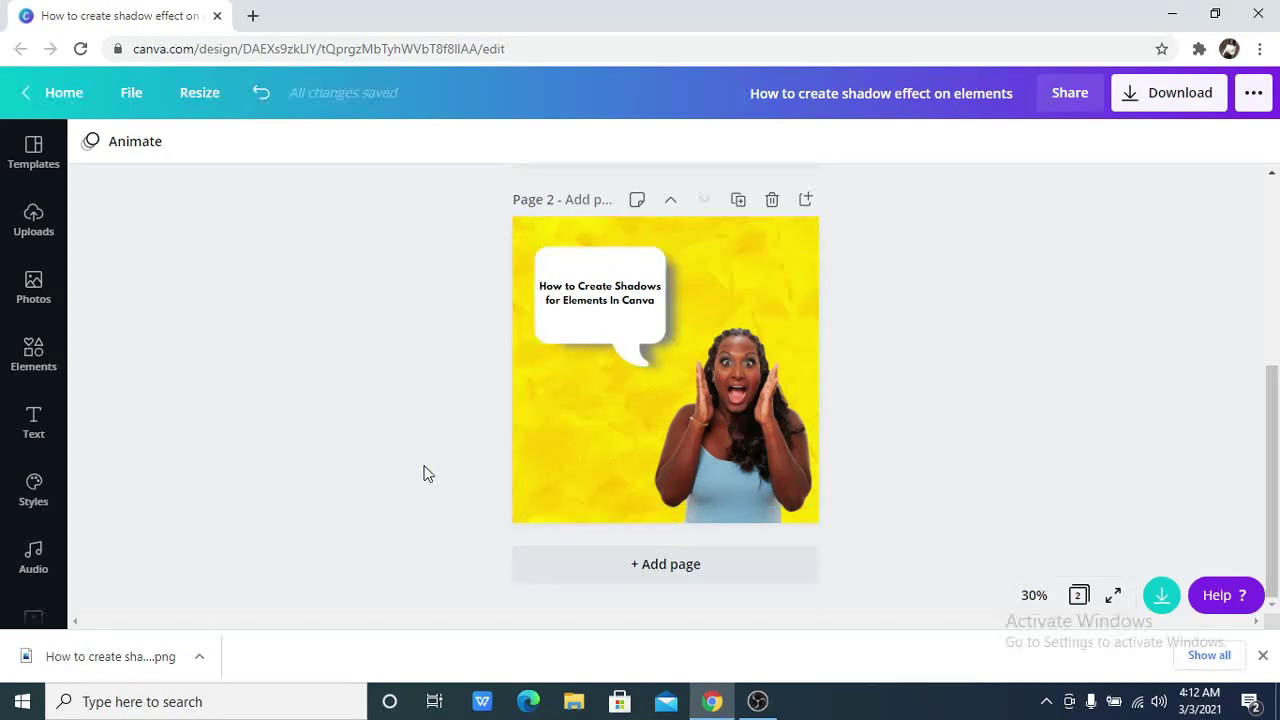
left_click(648, 307)
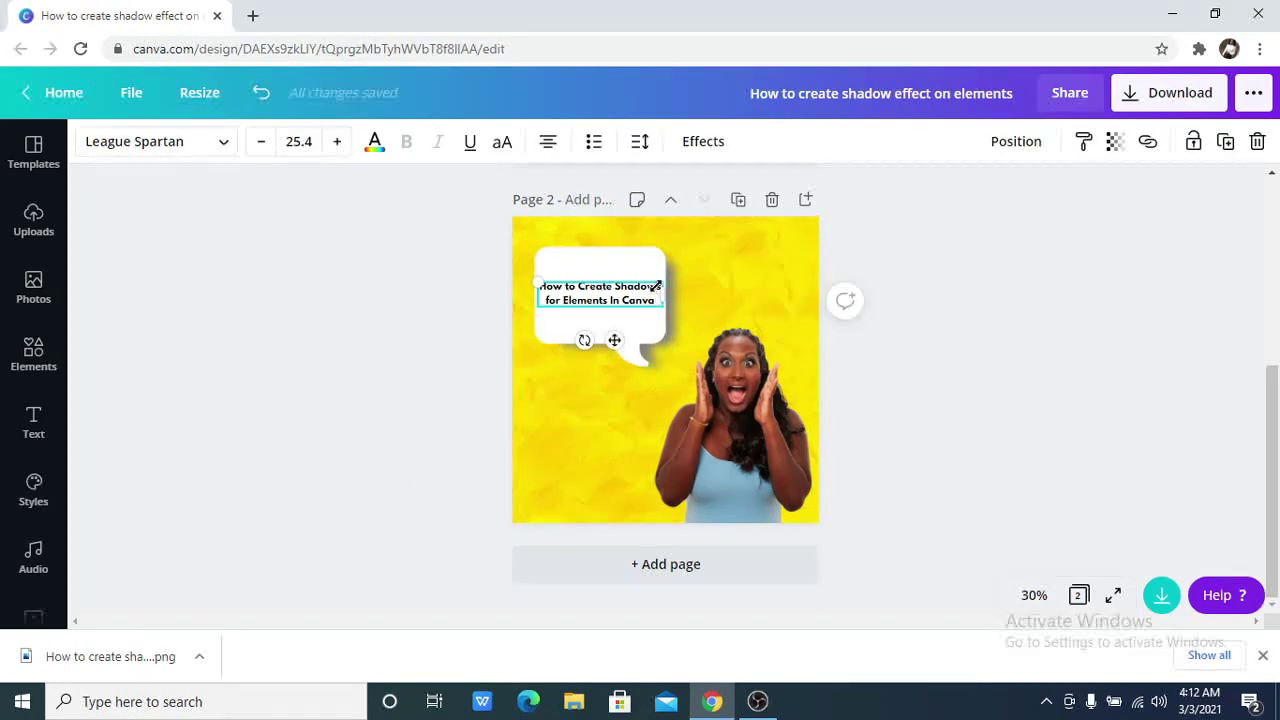
left_click_drag(650, 300, 611, 346)
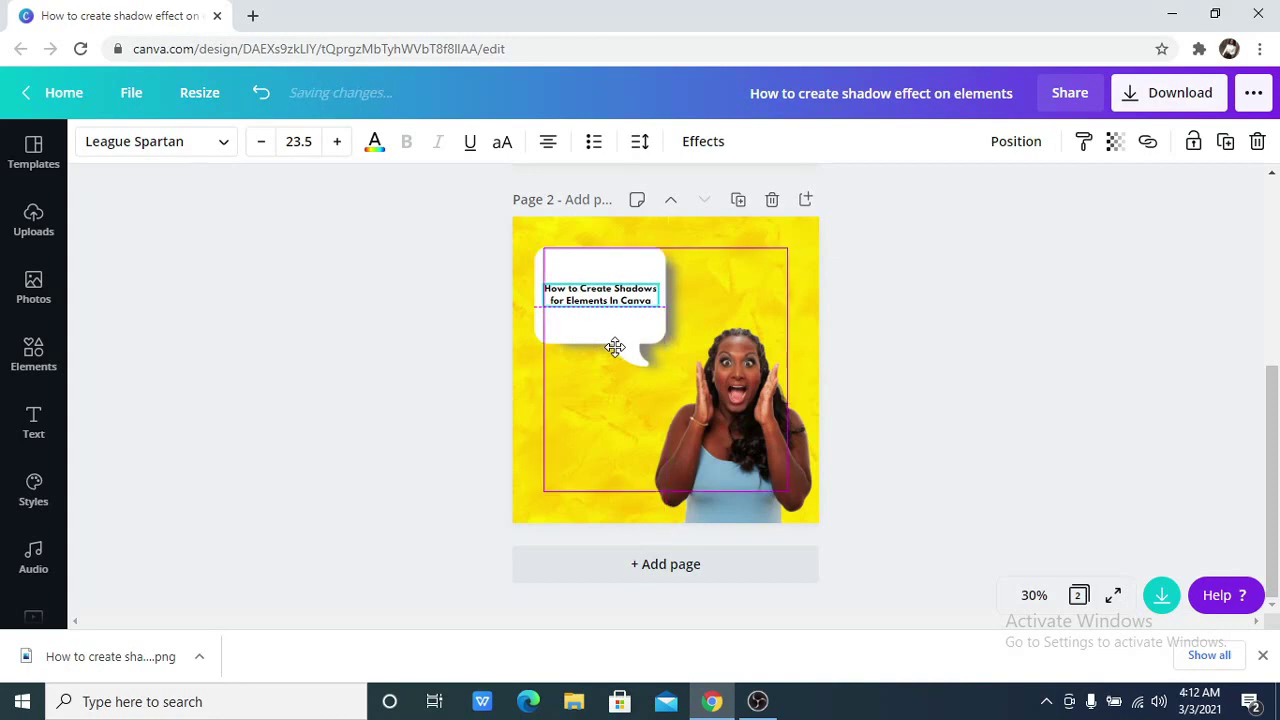
left_click(510, 409)
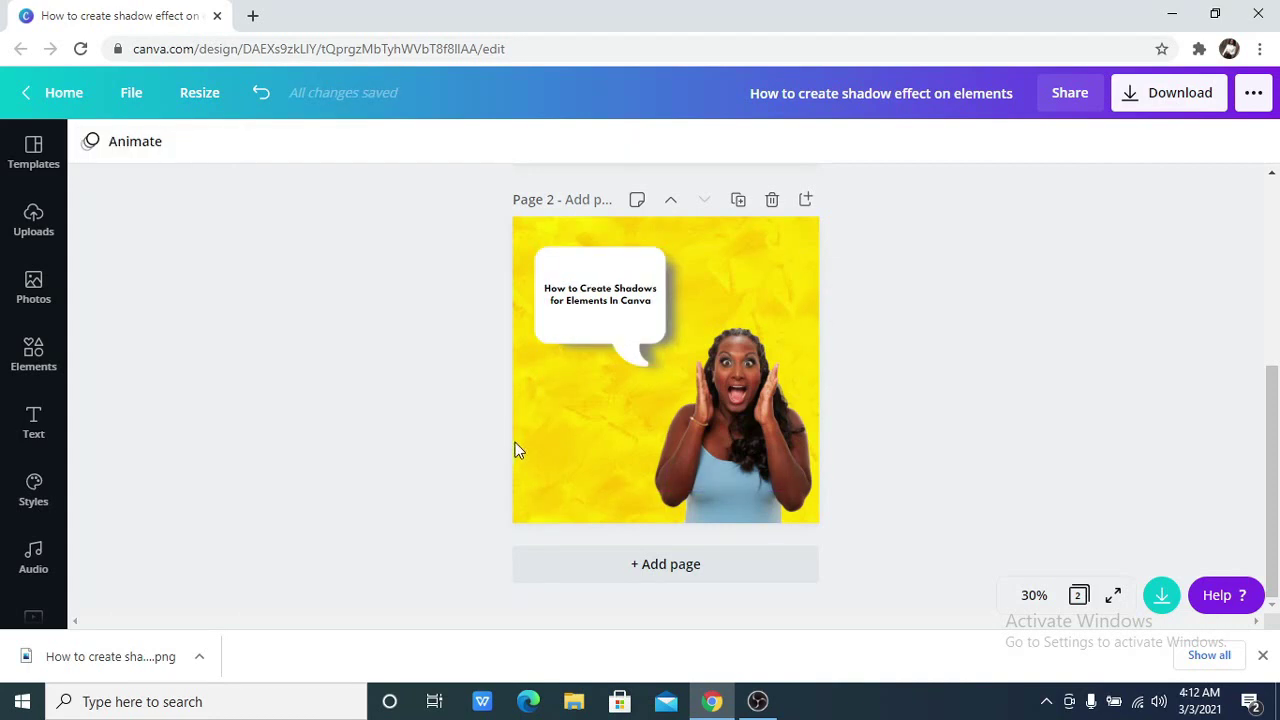